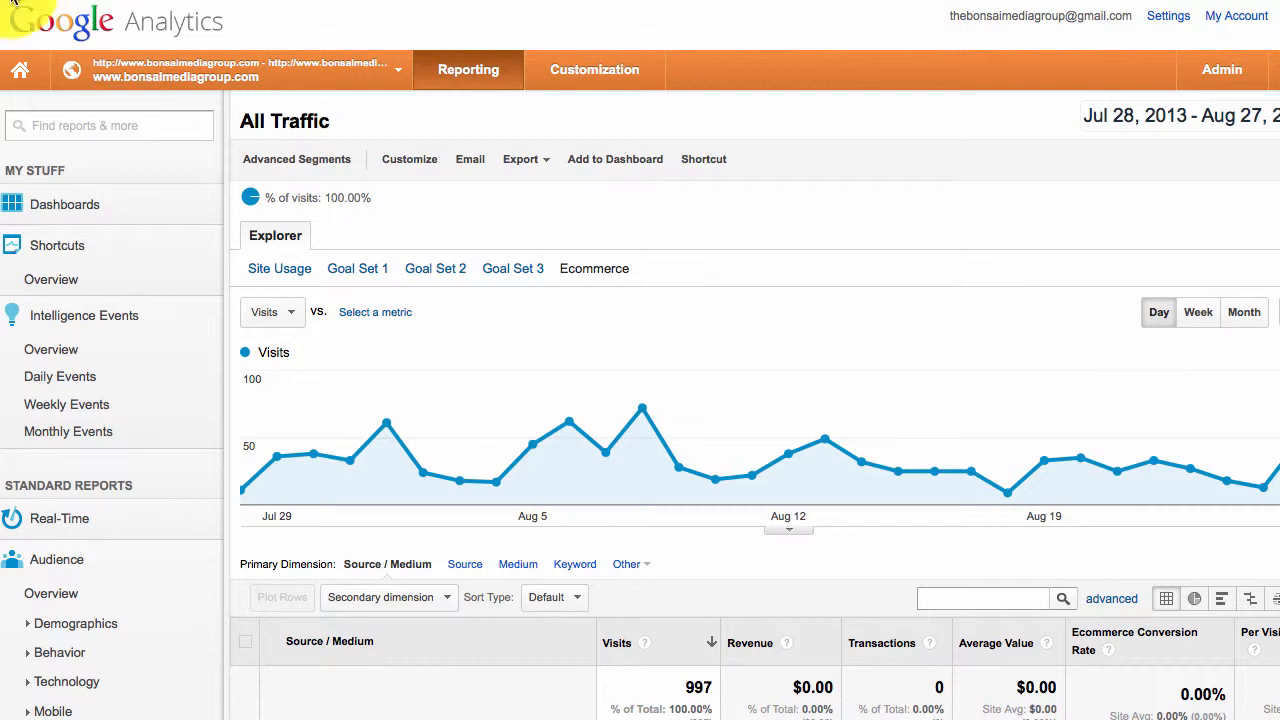
- Expand Intelligence Events in the left nav and open its Overview report
{"action": "left_click", "coordinate": [92, 320]}
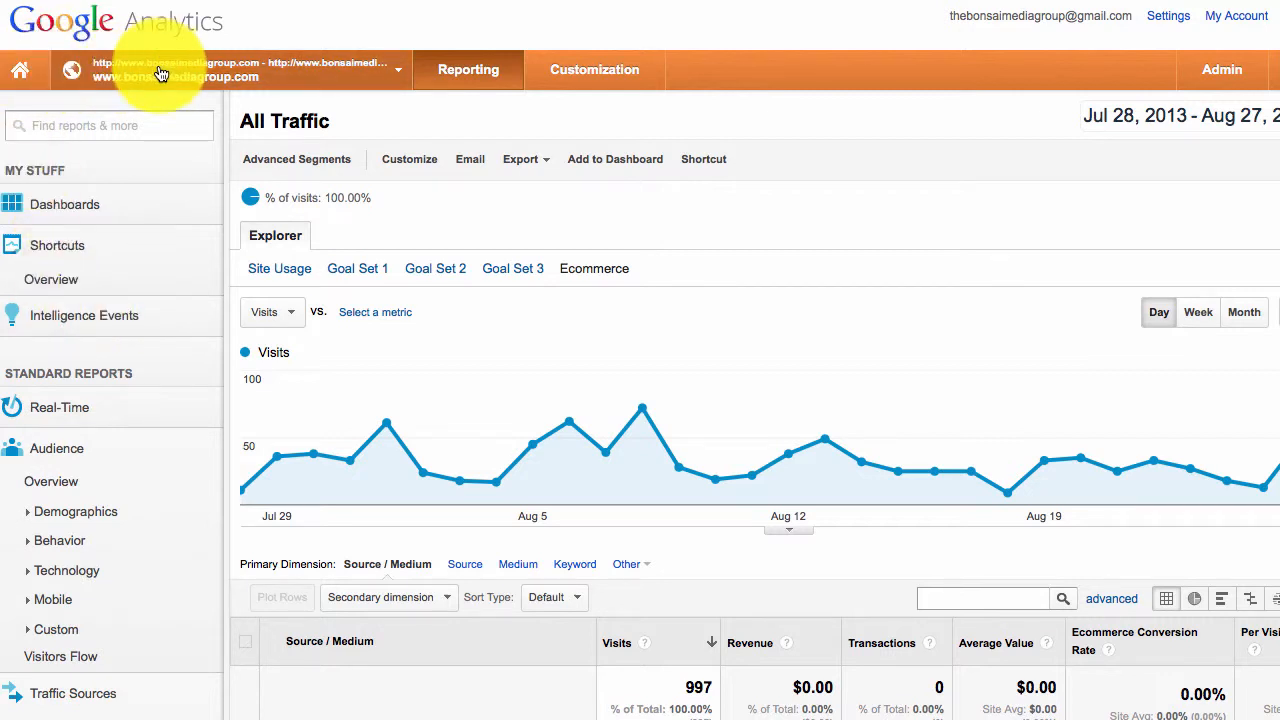
{"action": "left_click", "coordinate": [84, 316]}
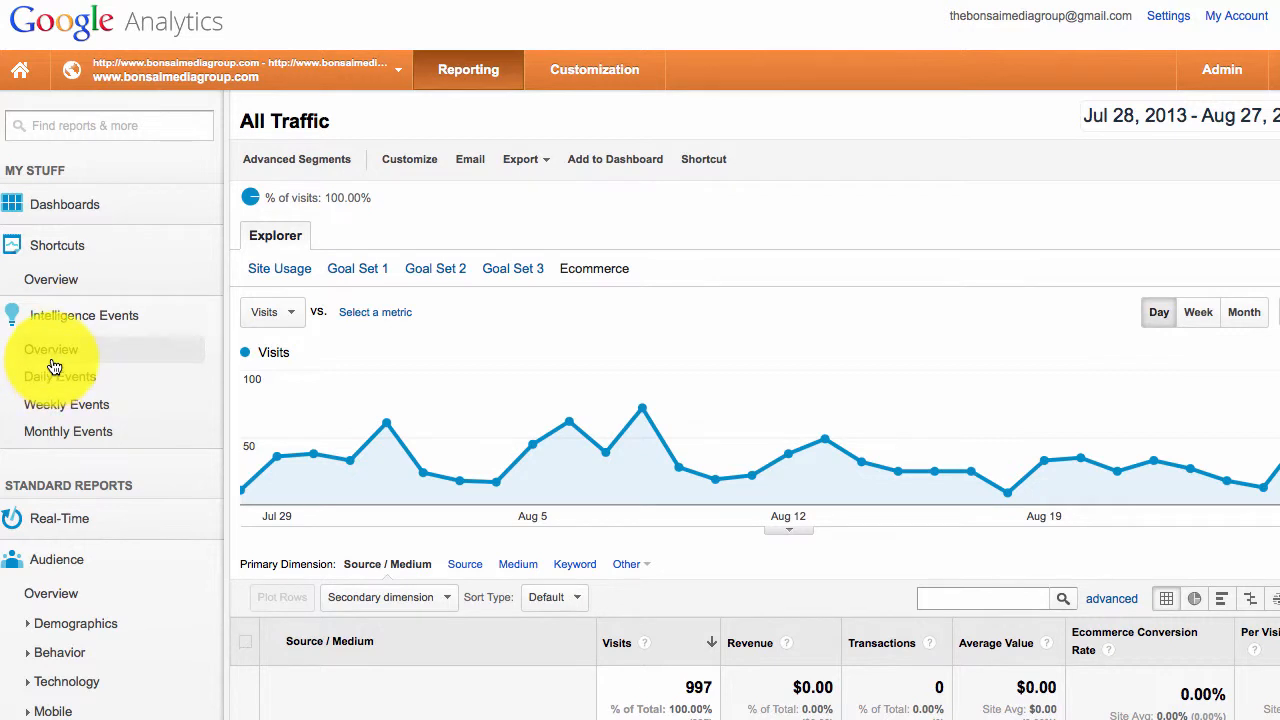
{"action": "left_click", "coordinate": [52, 350]}
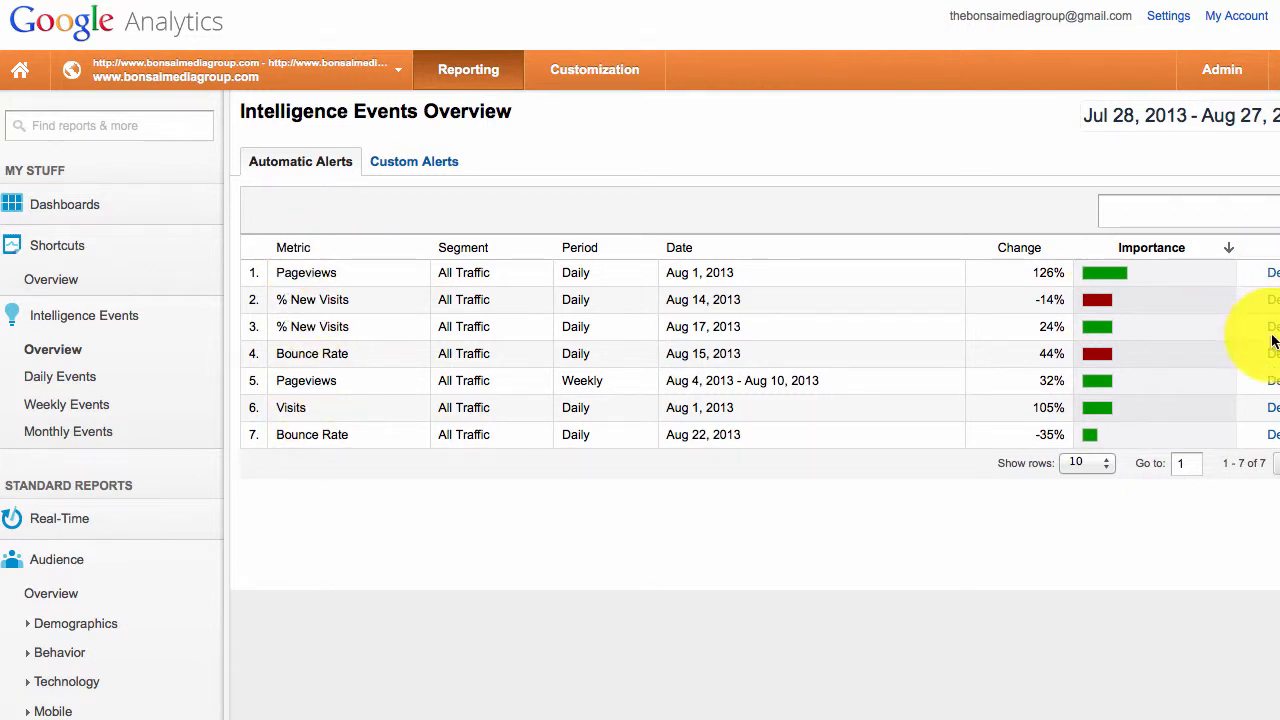
{"action": "left_click", "coordinate": [1273, 408]}
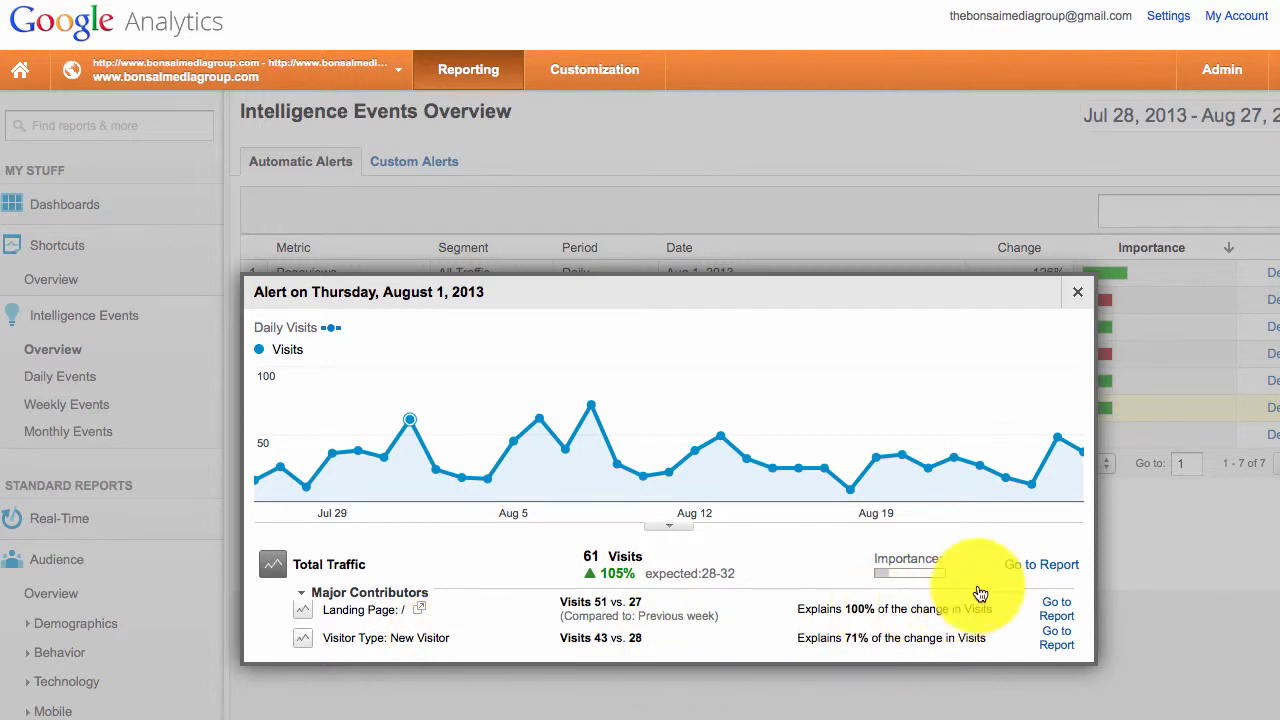
{"action": "left_click", "coordinate": [1077, 298]}
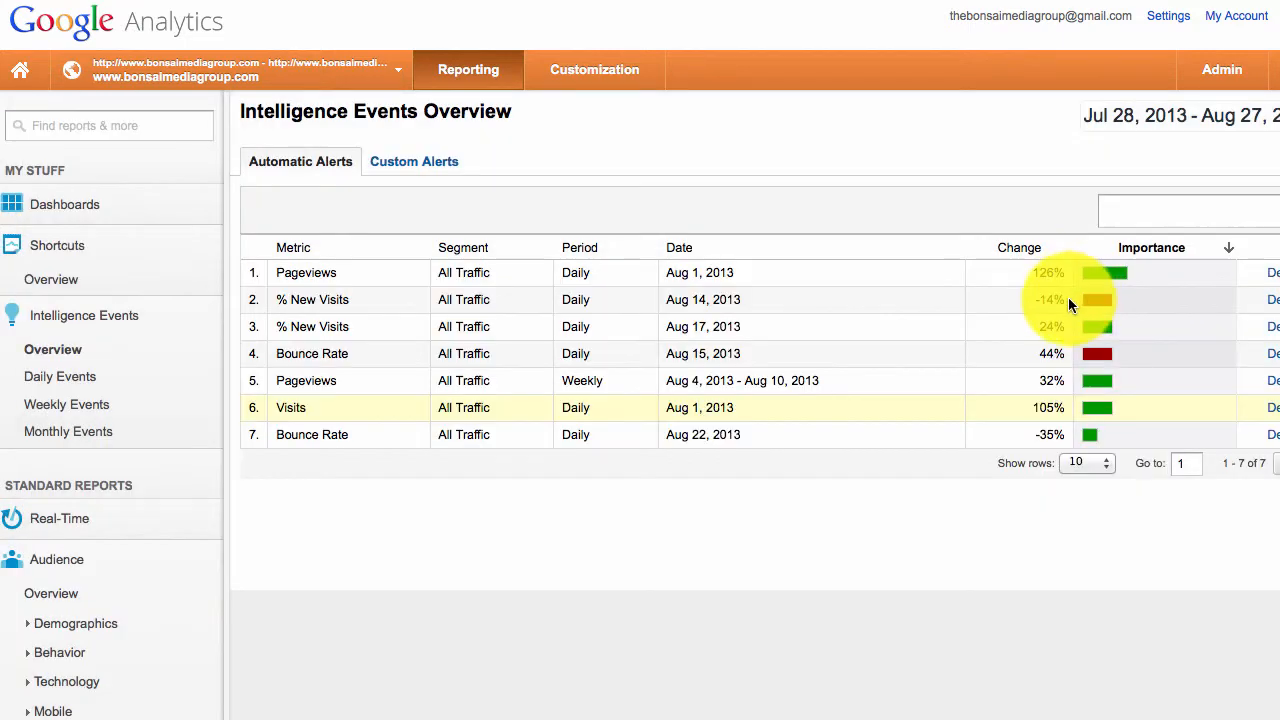
- Switch to the Custom Alerts list and go to the manage custom alerts page
{"action": "left_click", "coordinate": [420, 160]}
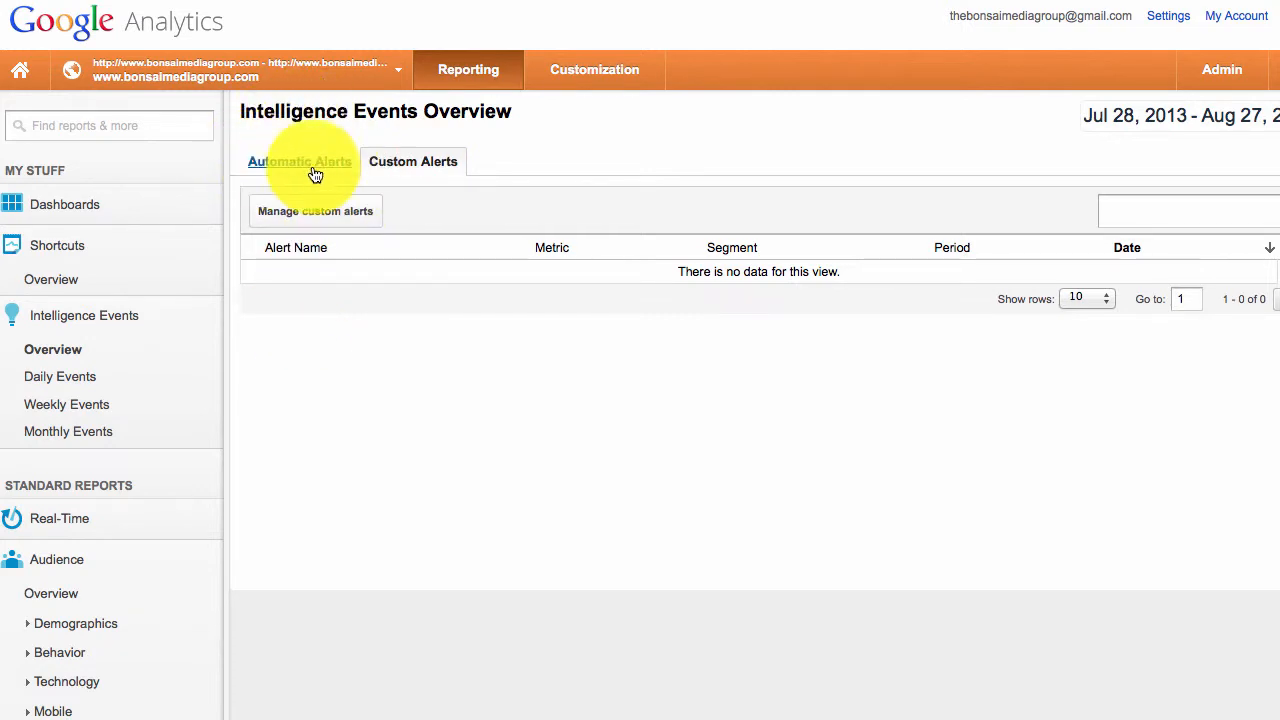
{"action": "left_click", "coordinate": [314, 168]}
{"action": "left_click", "coordinate": [393, 170]}
{"action": "left_click", "coordinate": [314, 212]}
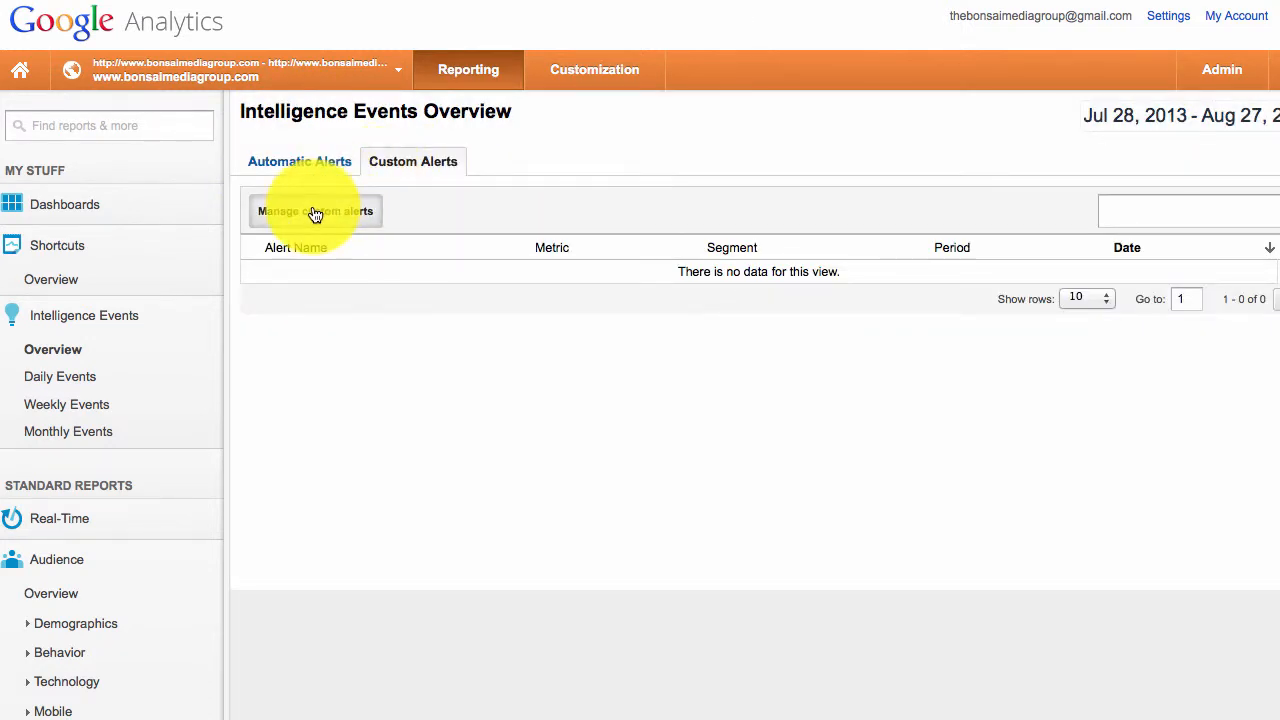
{"action": "scroll", "coordinate": [358, 446], "scroll_direction": "down", "scroll_amount": 1}
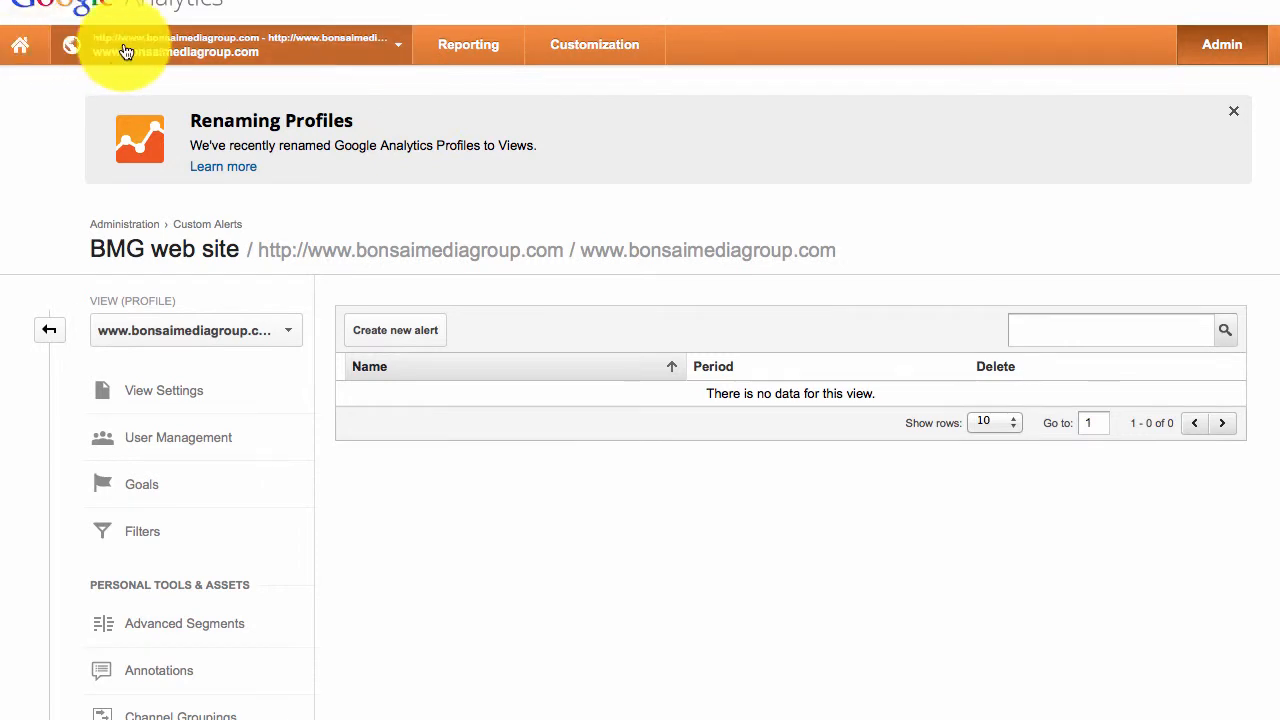
- From Admin, open the view's Custom Alerts settings and create a new alert
{"action": "left_click", "coordinate": [271, 49]}
{"action": "left_click", "coordinate": [283, 52]}
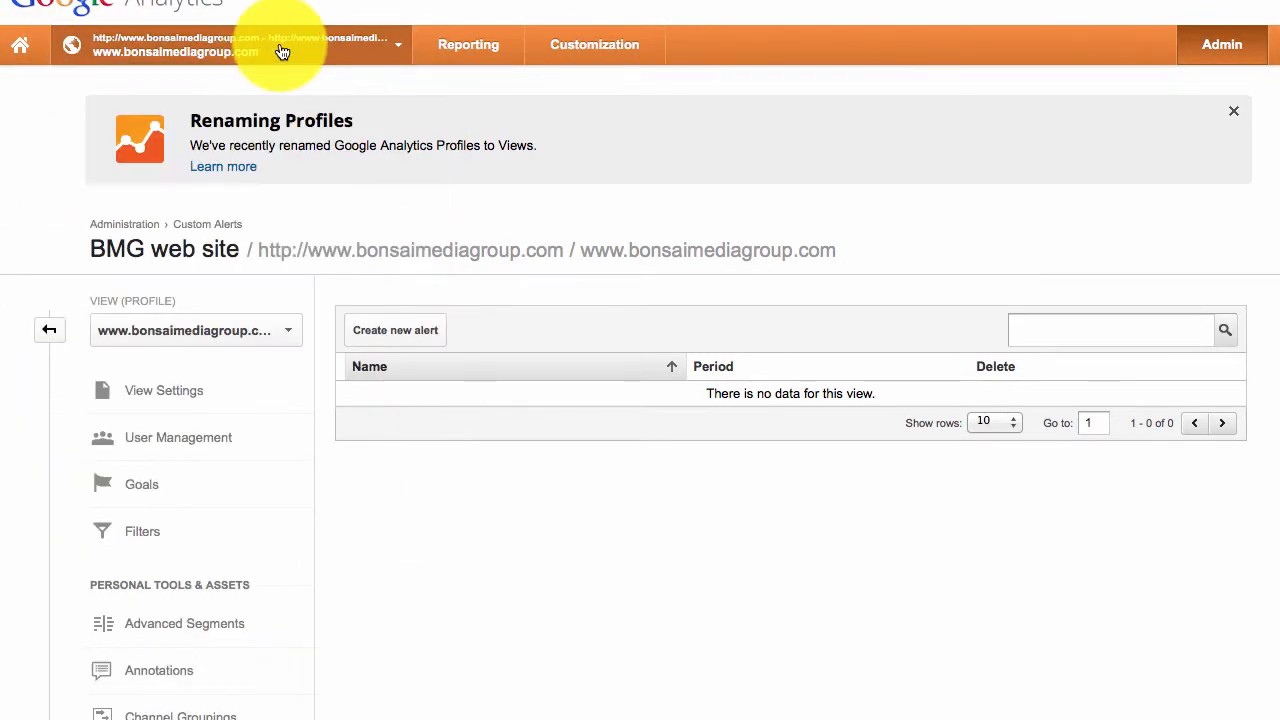
{"action": "left_click", "coordinate": [466, 44]}
{"action": "left_click", "coordinate": [1203, 80]}
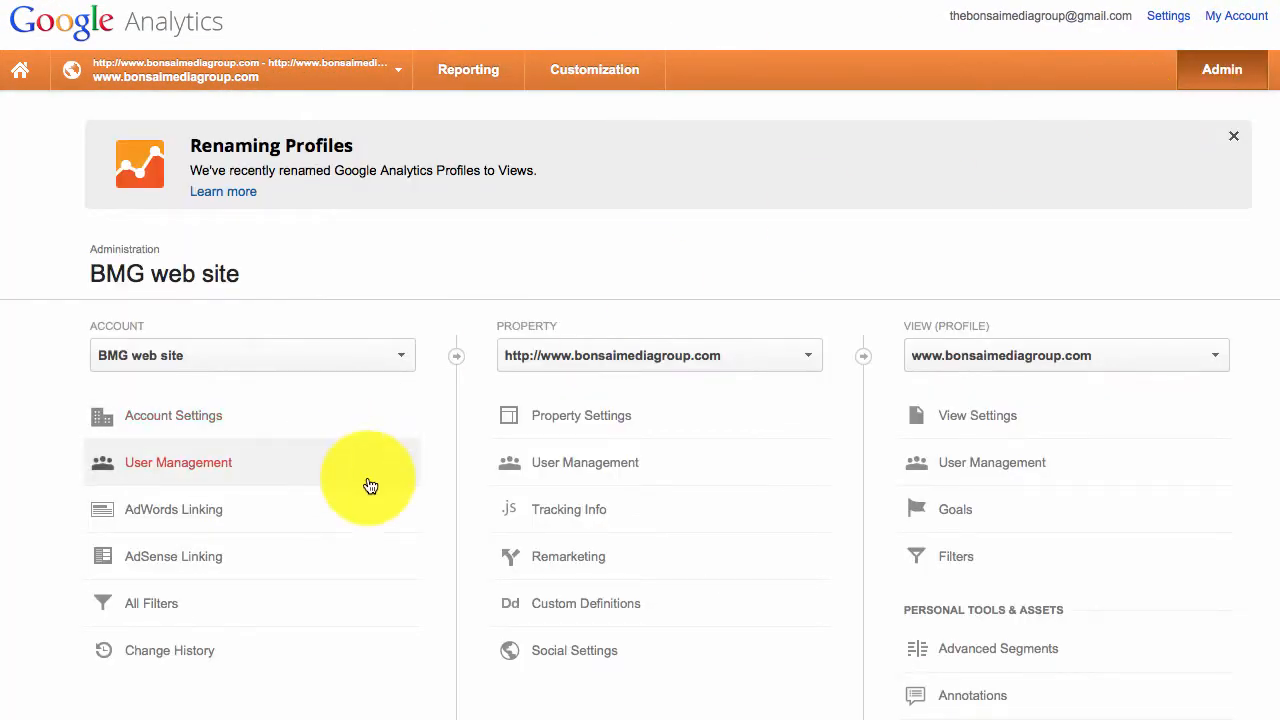
{"action": "scroll", "coordinate": [972, 543], "scroll_direction": "down", "scroll_amount": 5}
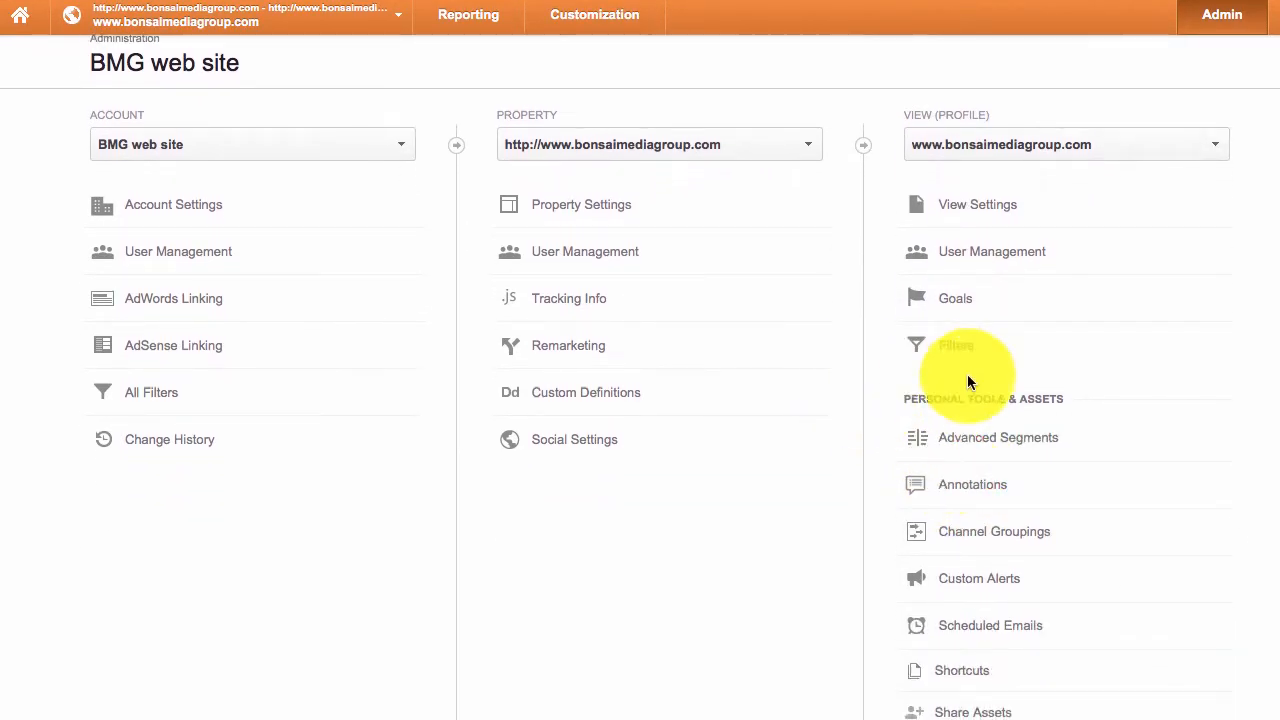
{"action": "left_click", "coordinate": [962, 580]}
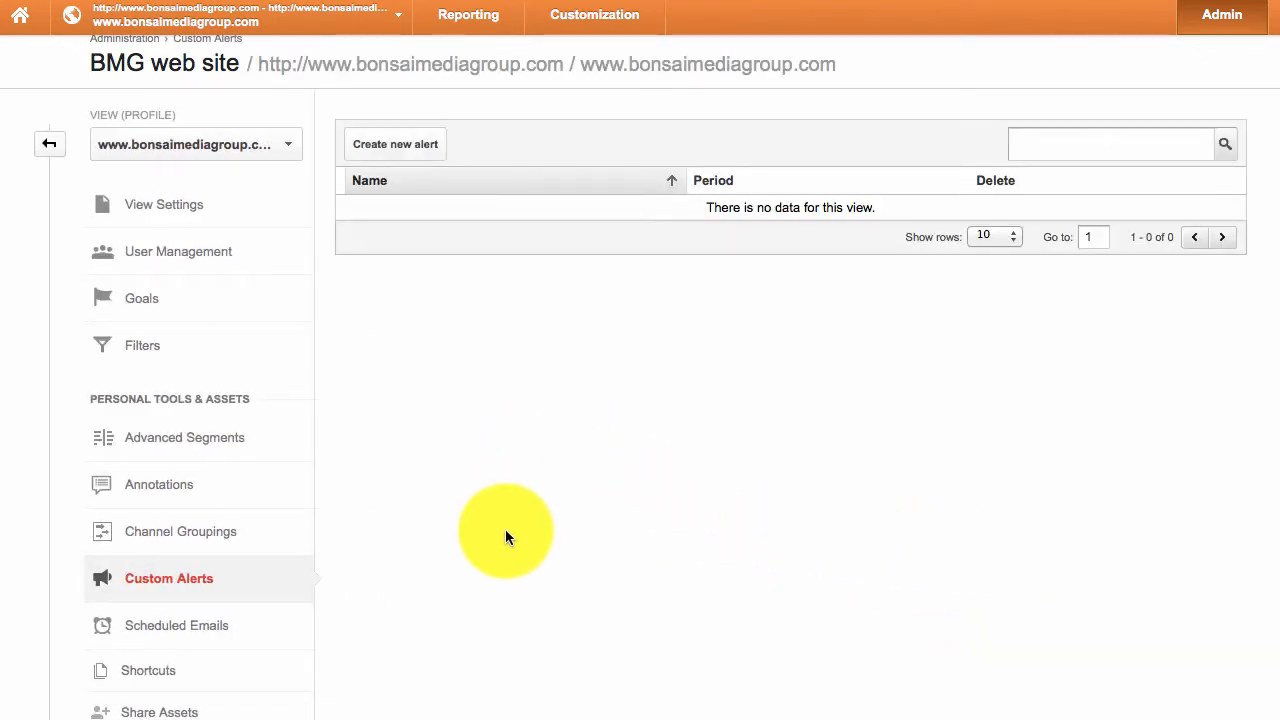
{"action": "left_click", "coordinate": [404, 148]}
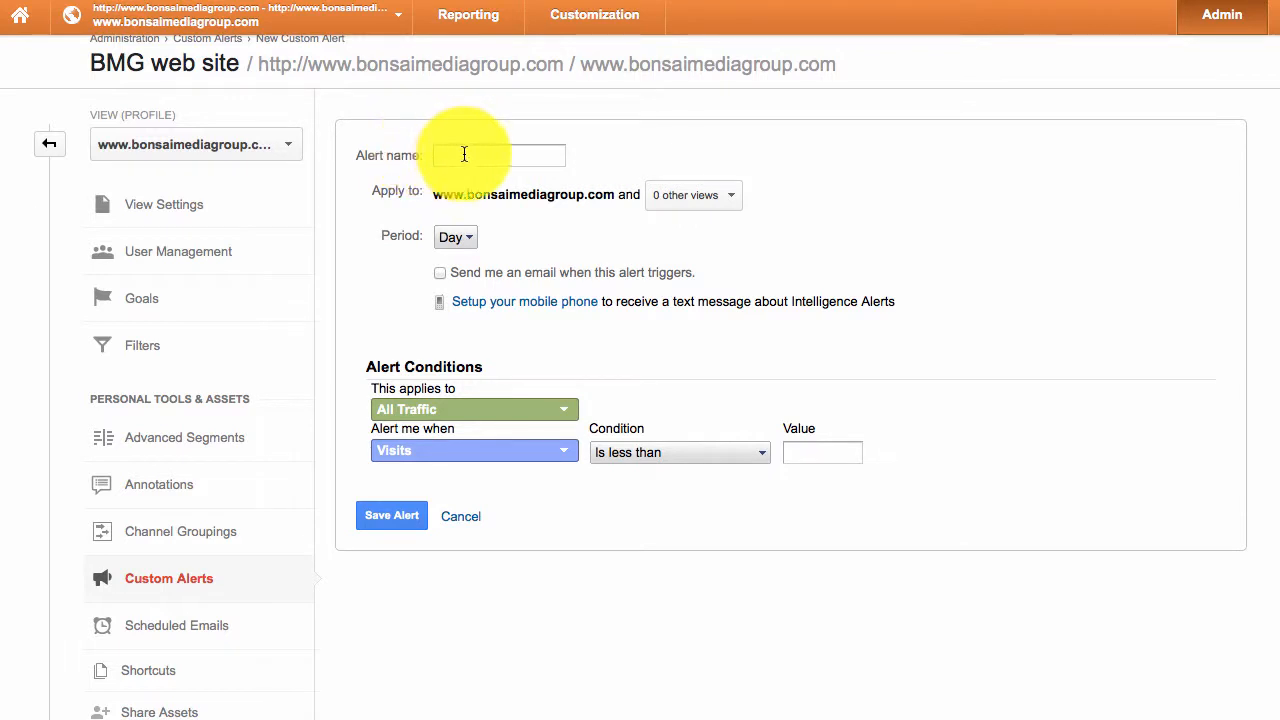
- Name the alert '20% Increase in Search Engine Traffic' and set its period to Week
{"action": "left_click", "coordinate": [466, 154]}
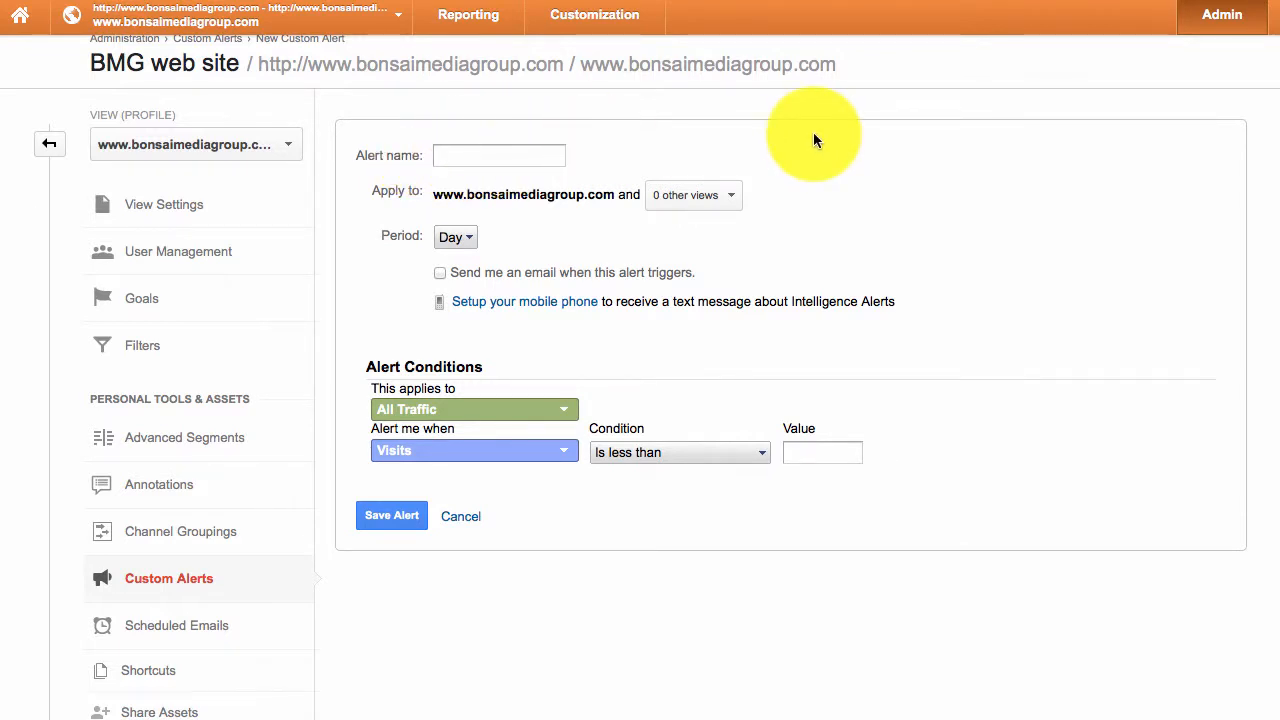
{"action": "type", "text": "20"}
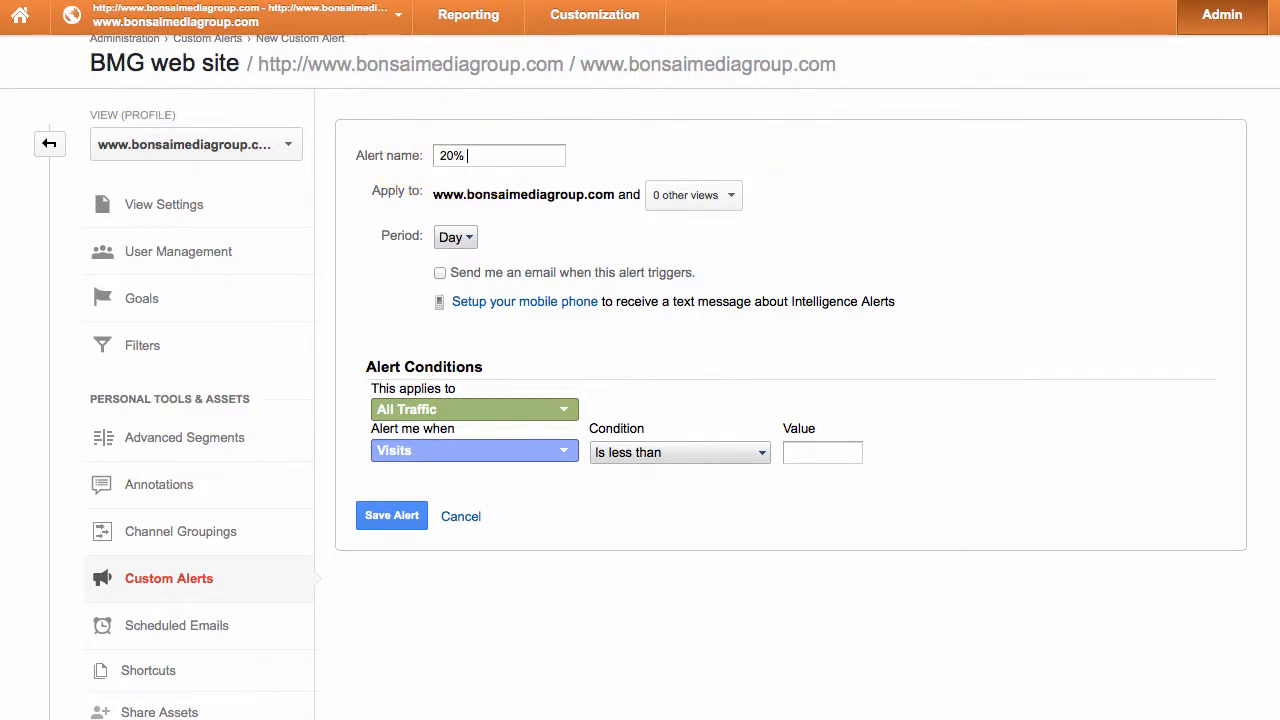
{"action": "type", "text": "% Increase in U"}
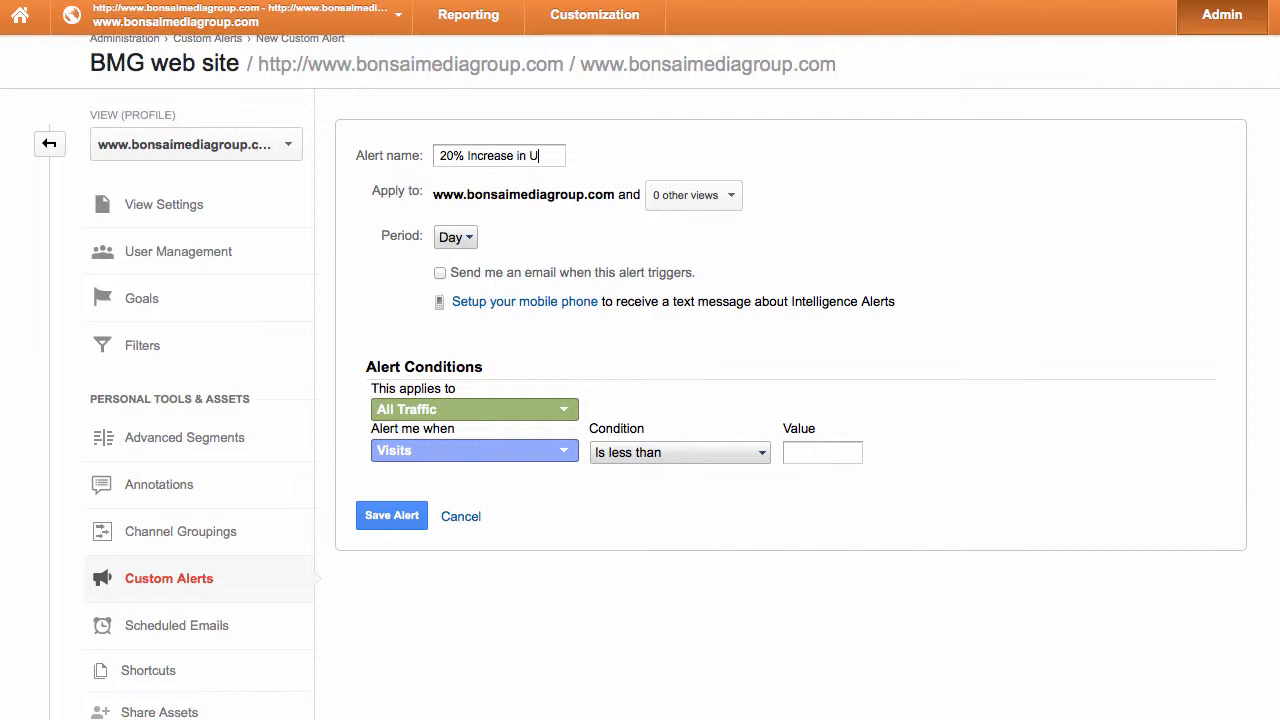
{"action": "type", "text": "nique"}
{"action": "key", "text": "alt+shift+Left"}
{"action": "key", "text": "alt+shift+Left"}
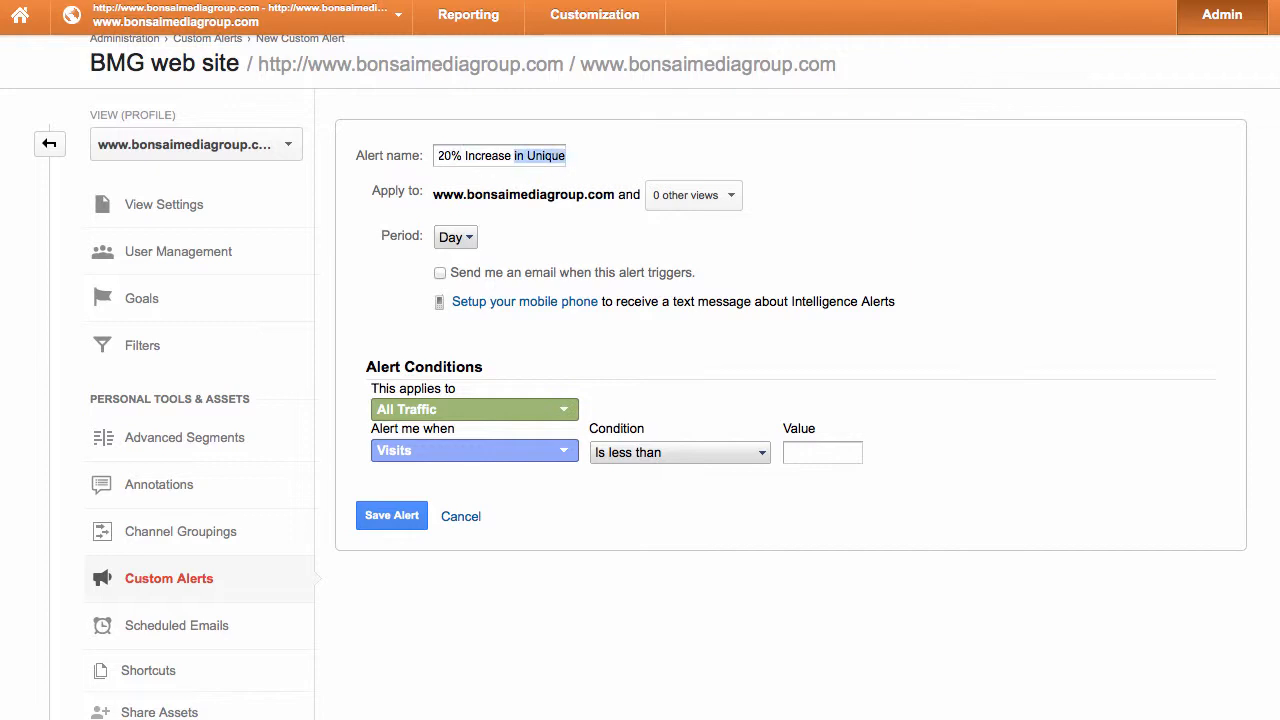
{"action": "type", "text": "om"}
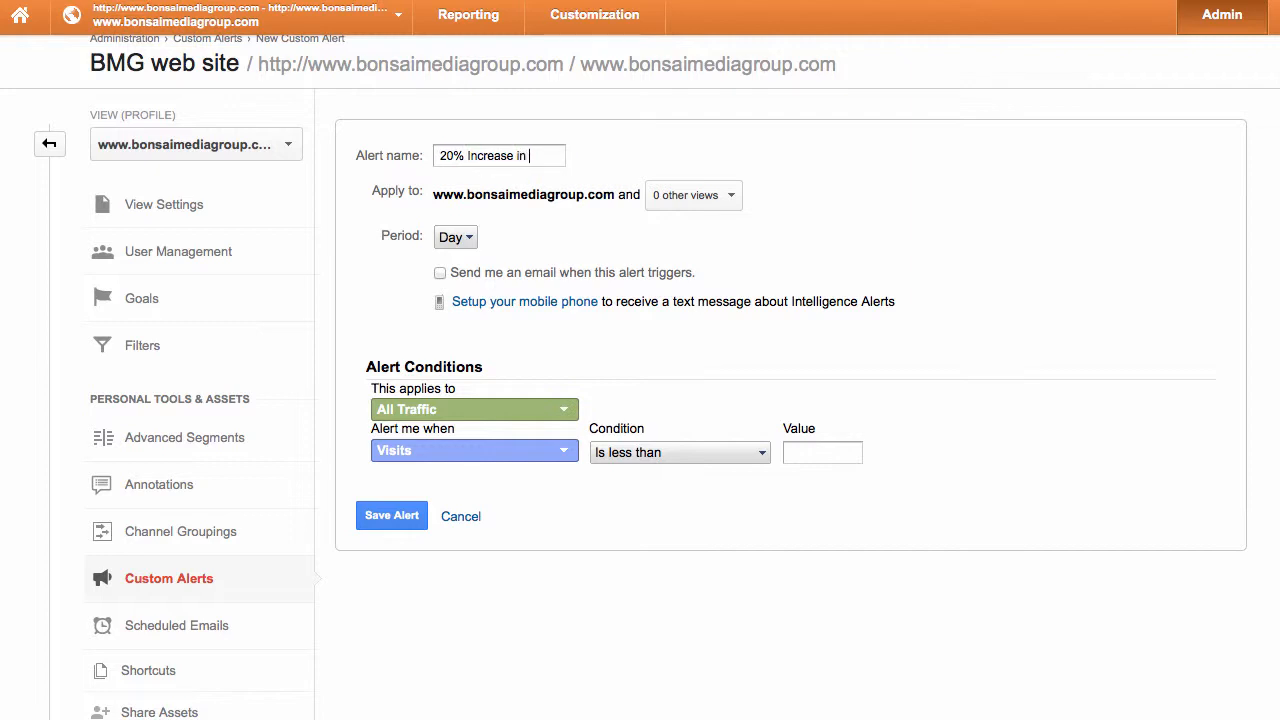
{"action": "type", "text": "in Search Eng"}
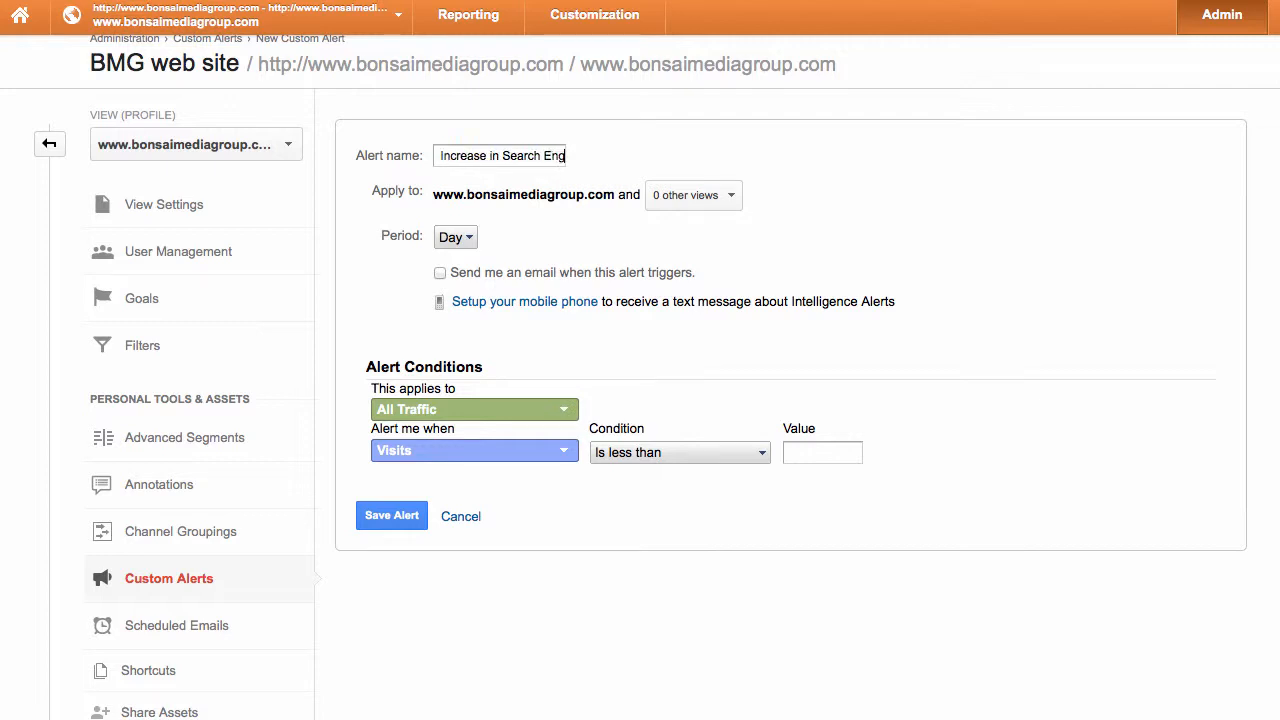
{"action": "type", "text": "ine Traffic"}
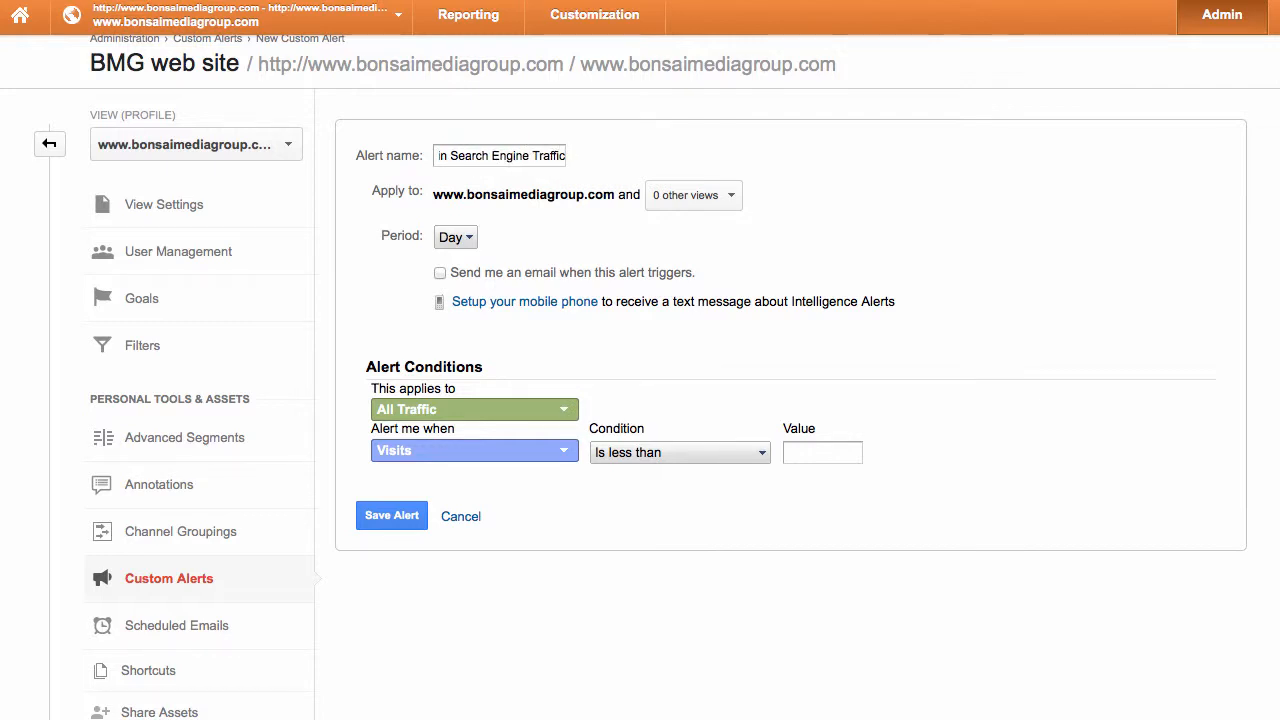
{"action": "left_click", "coordinate": [459, 240]}
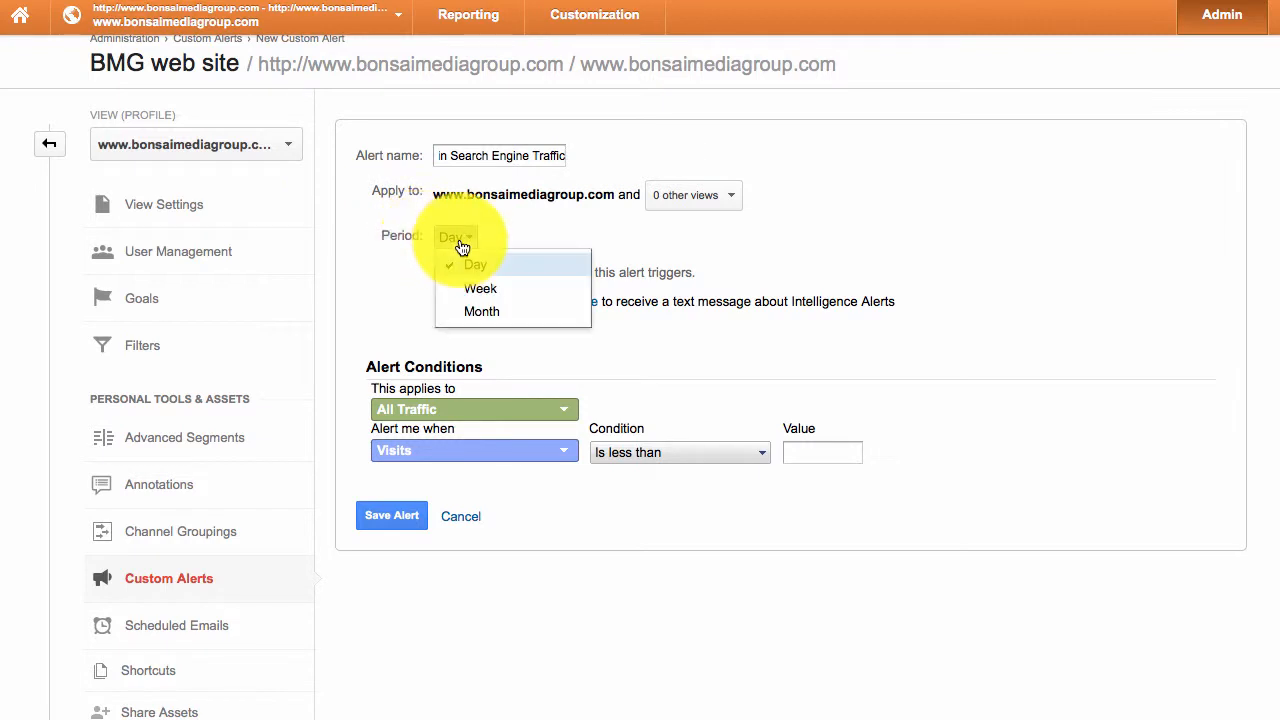
{"action": "left_click", "coordinate": [476, 287]}
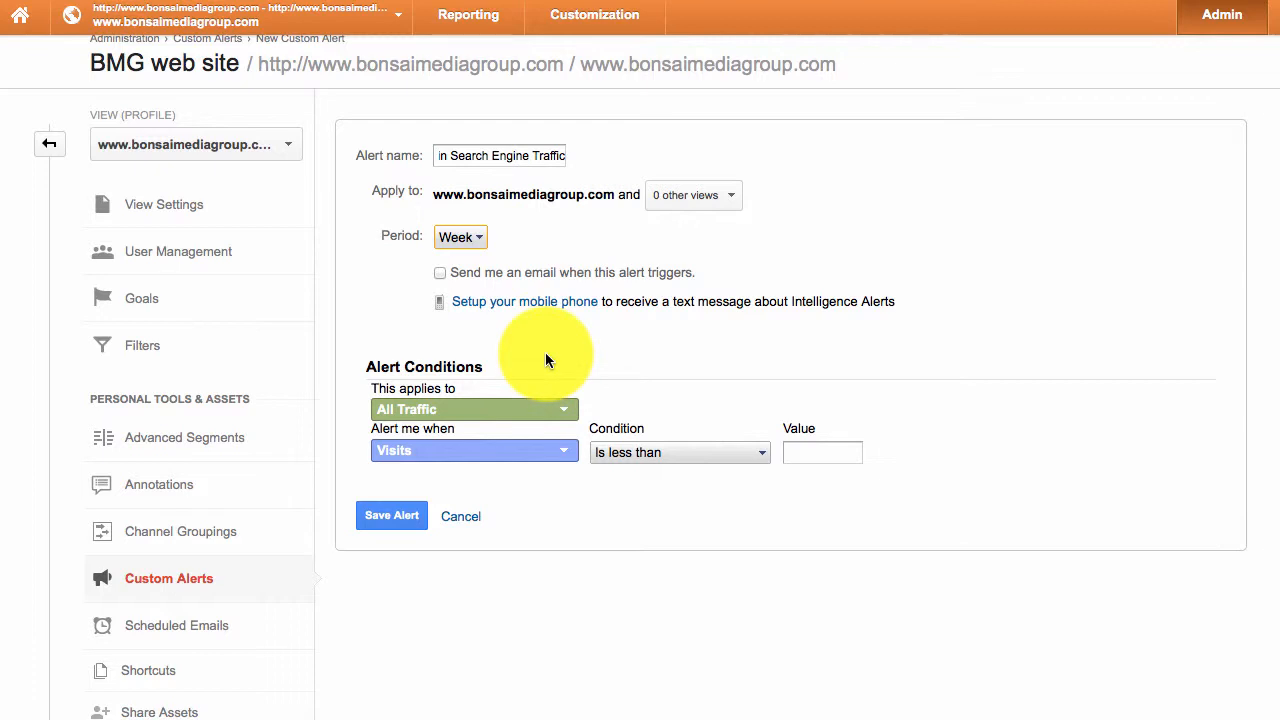
- Make the alert apply to the Traffic Sources > Medium dimension
{"action": "left_click", "coordinate": [565, 413]}
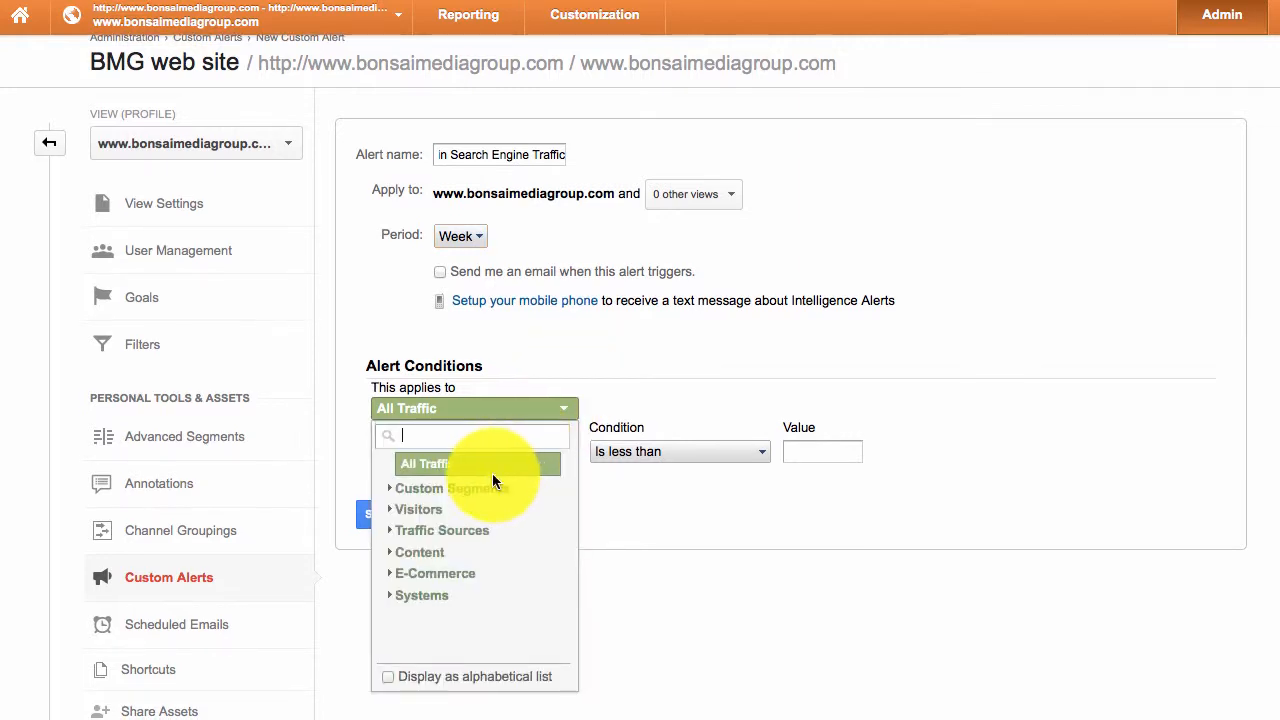
{"action": "scroll", "coordinate": [491, 473], "scroll_direction": "down", "scroll_amount": 1}
{"action": "left_click", "coordinate": [392, 452]}
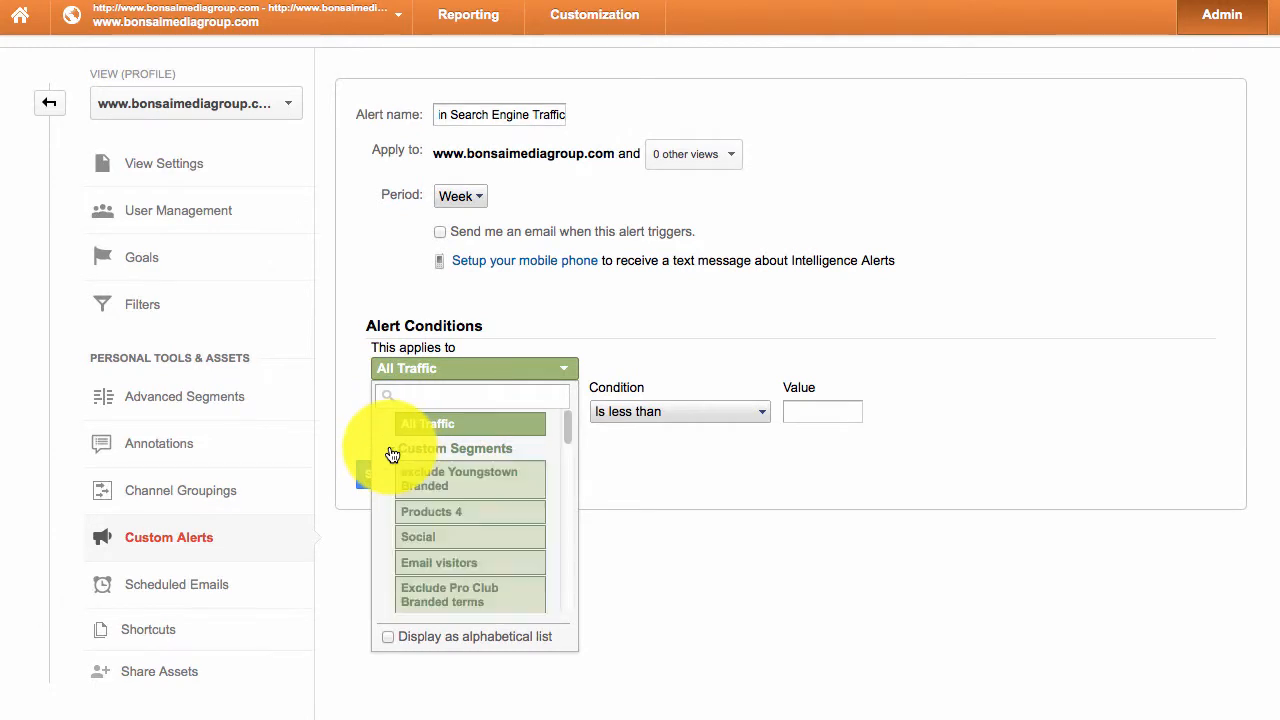
{"action": "left_click", "coordinate": [392, 452]}
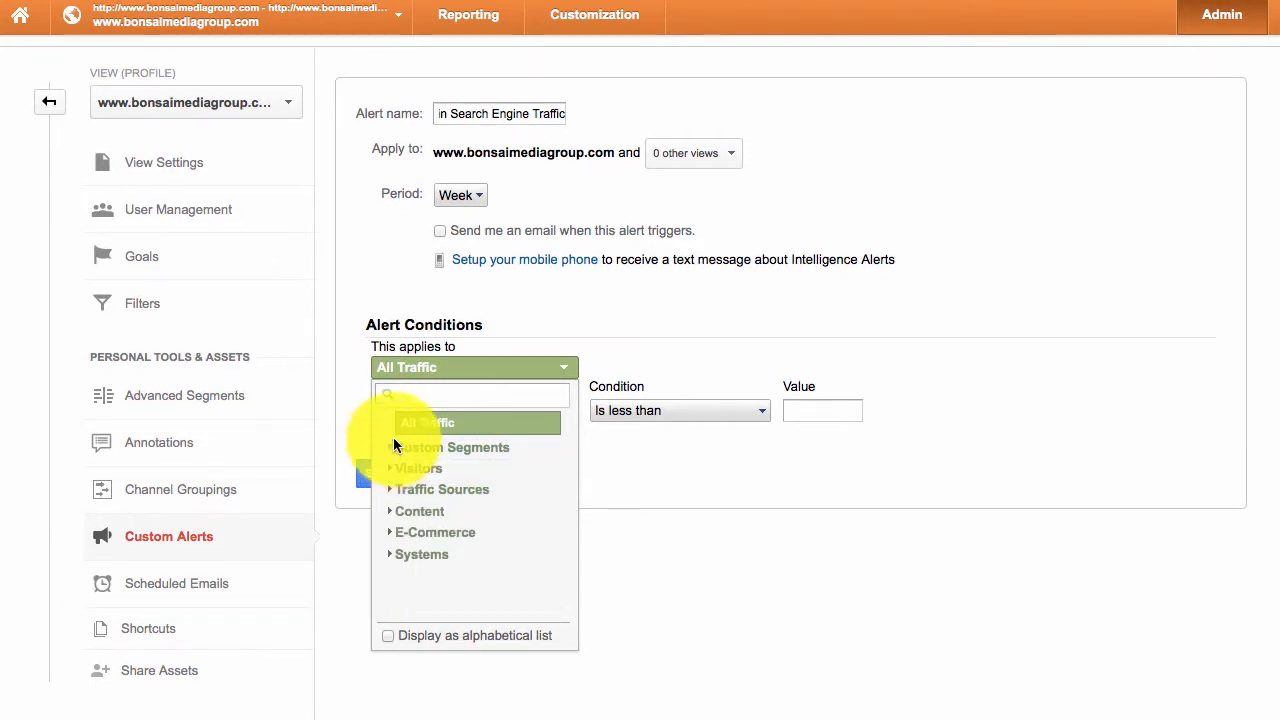
{"action": "left_click", "coordinate": [390, 490]}
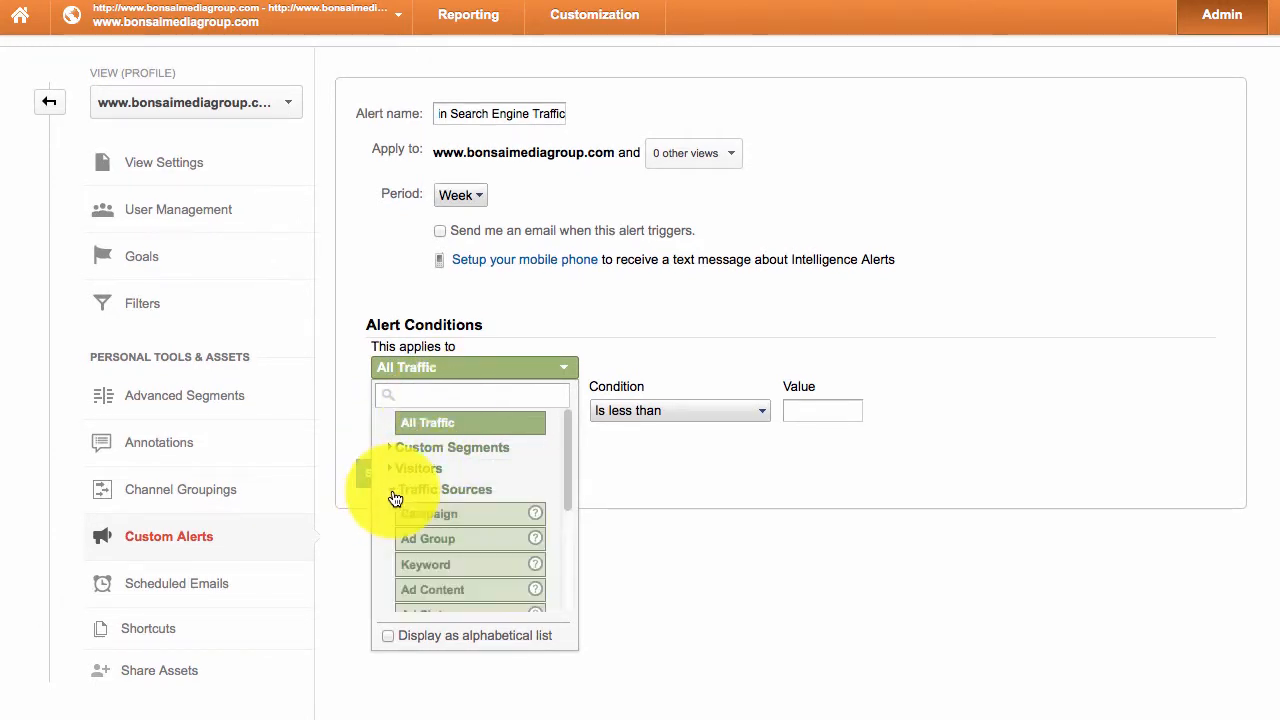
{"action": "scroll", "coordinate": [486, 551], "scroll_direction": "down", "scroll_amount": 5}
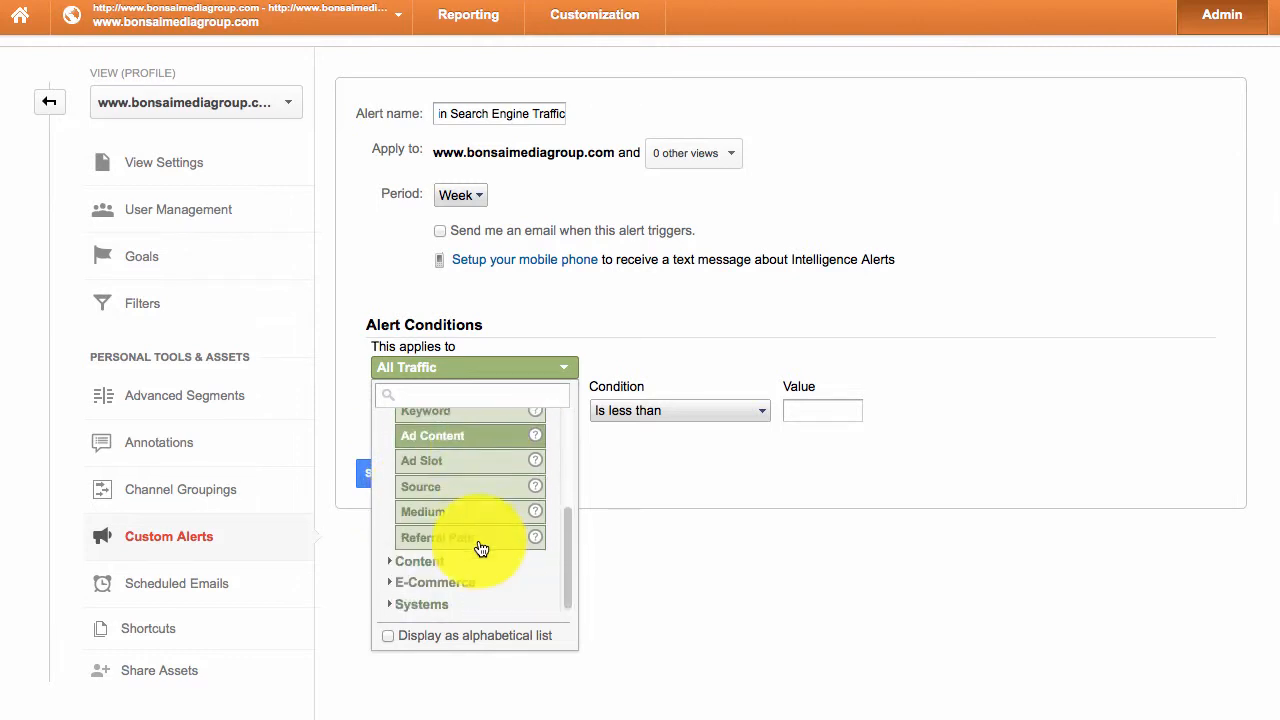
{"action": "left_click", "coordinate": [491, 512]}
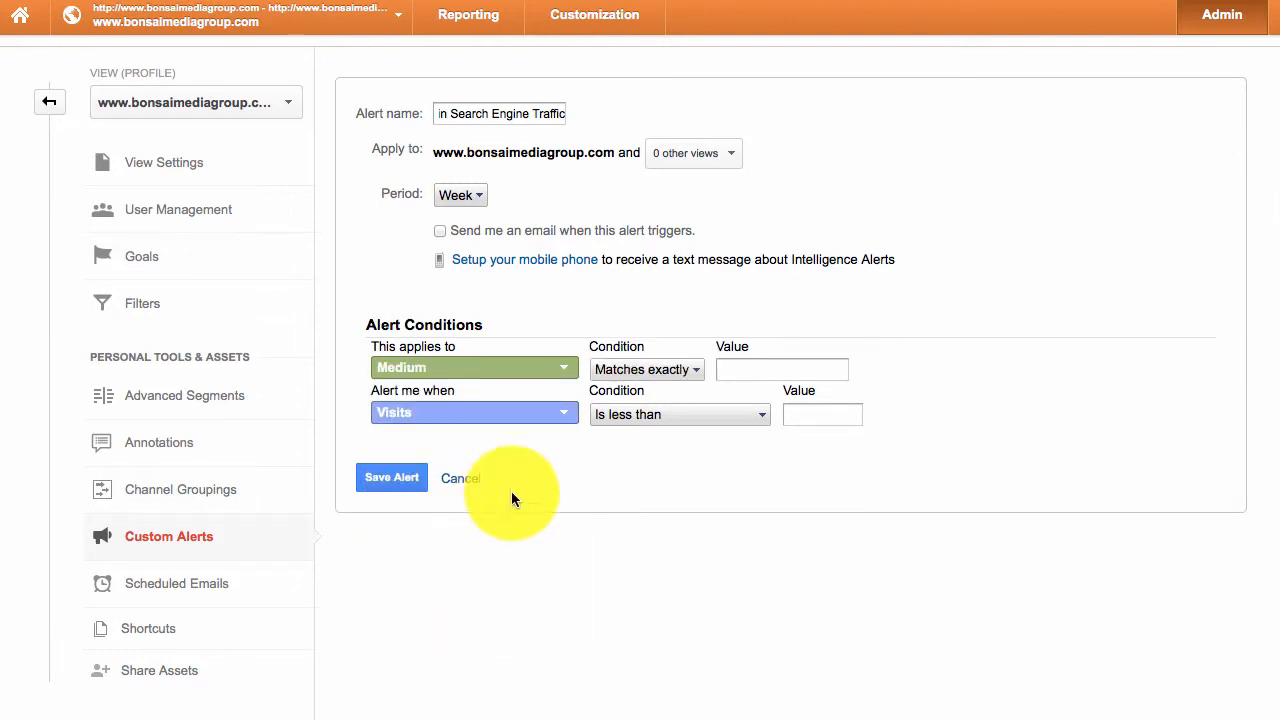
- Set the Medium condition to 'Matches regular expression' with the value 'google'
{"action": "left_click", "coordinate": [665, 369]}
{"action": "left_click", "coordinate": [668, 370]}
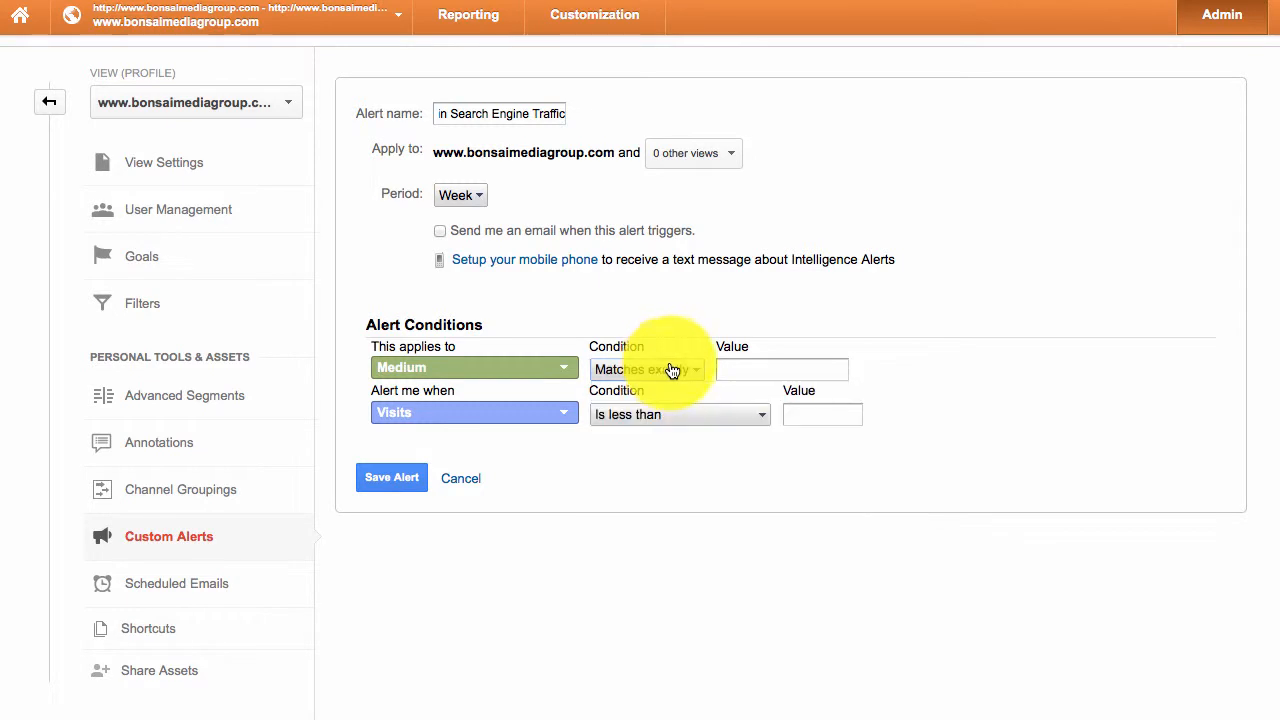
{"action": "left_click", "coordinate": [771, 366]}
{"action": "type", "text": "google"}
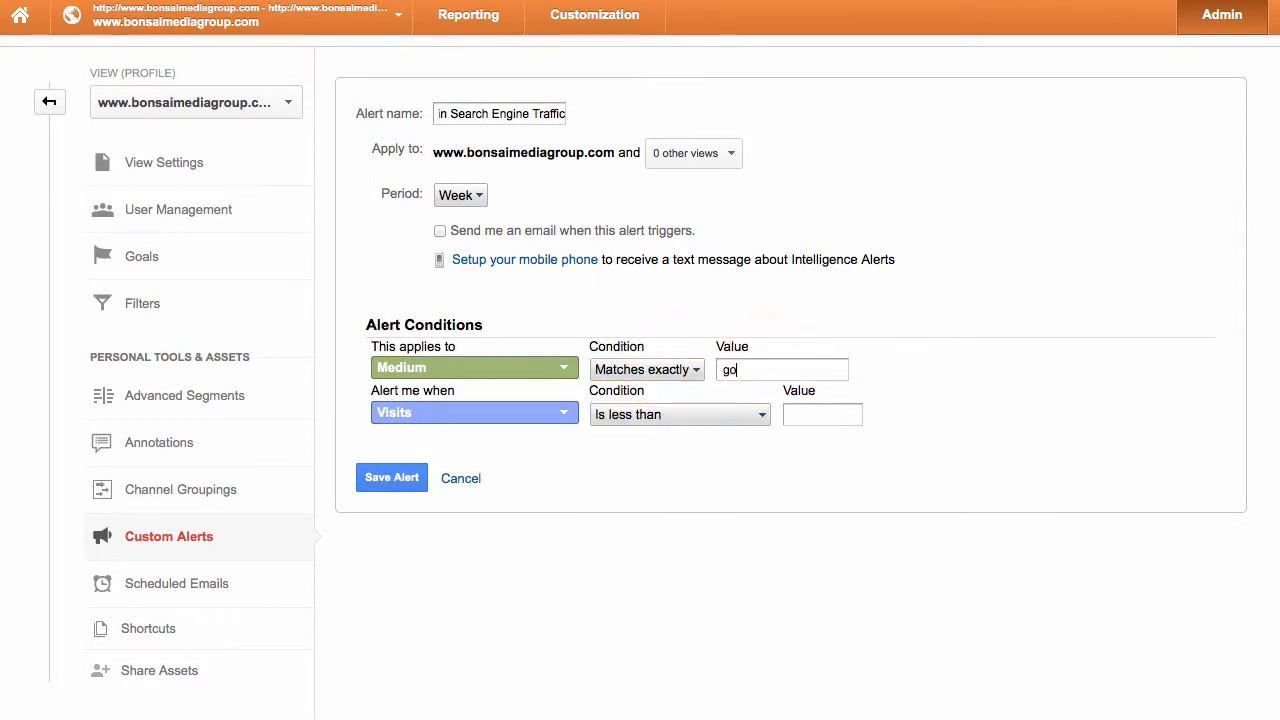
{"action": "left_click", "coordinate": [690, 370]}
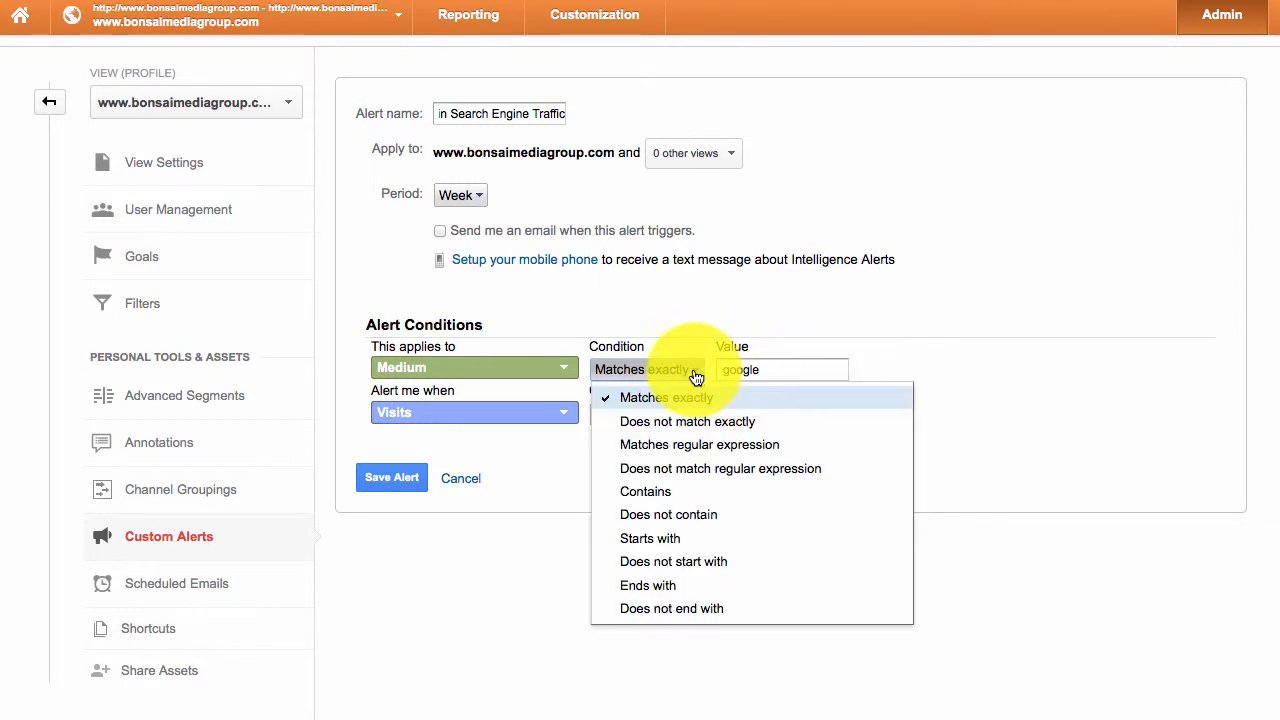
{"action": "left_click", "coordinate": [706, 448]}
{"action": "double_click", "coordinate": [838, 368]}
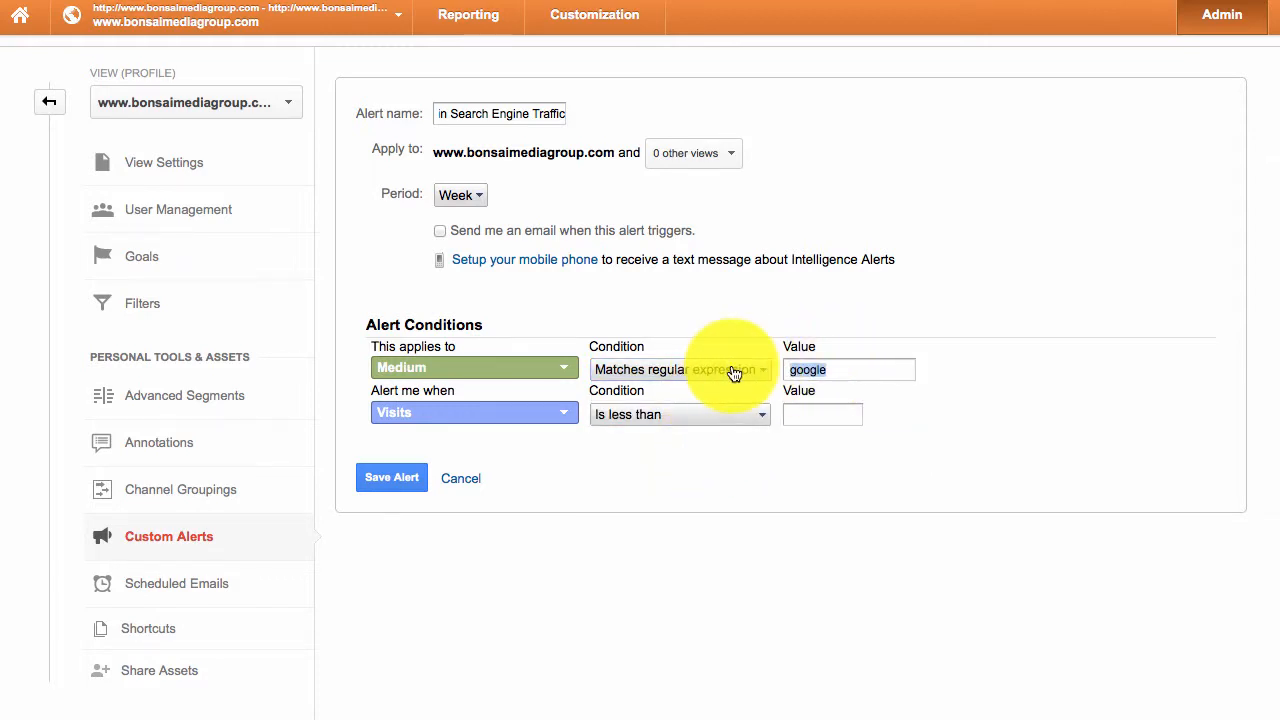
{"action": "type", "text": "go"}
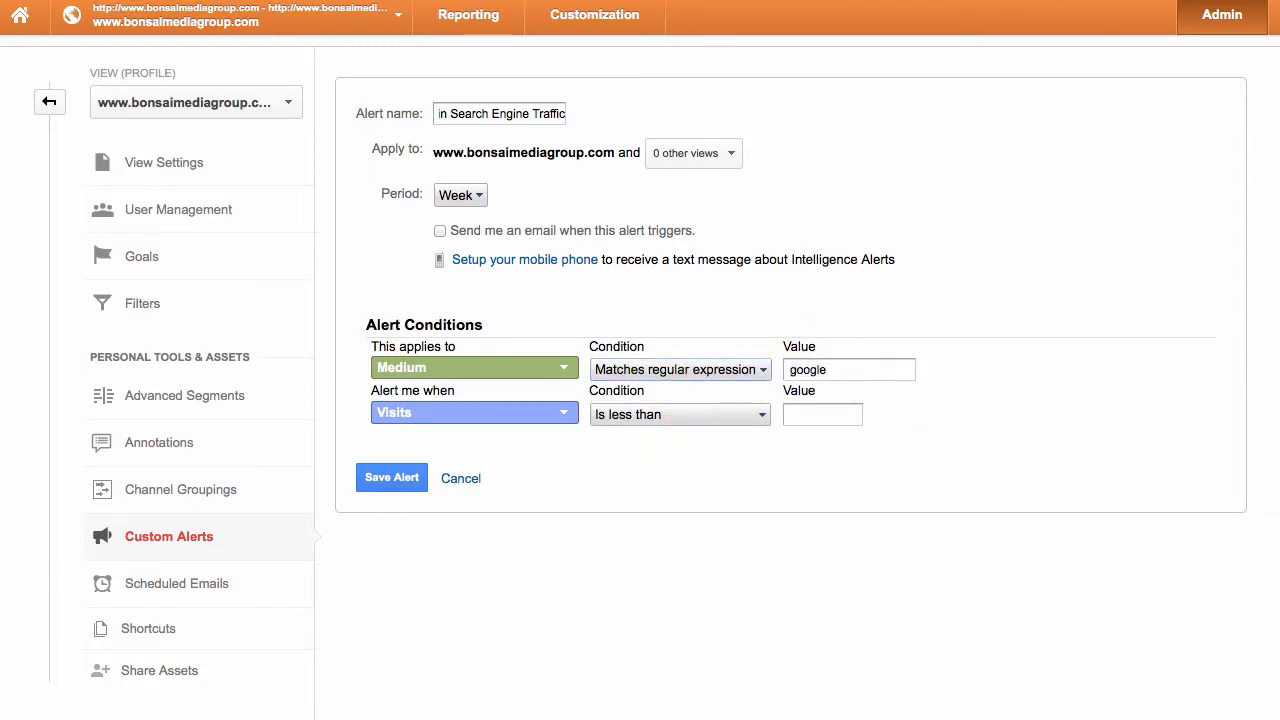
{"action": "key", "text": "Tab"}
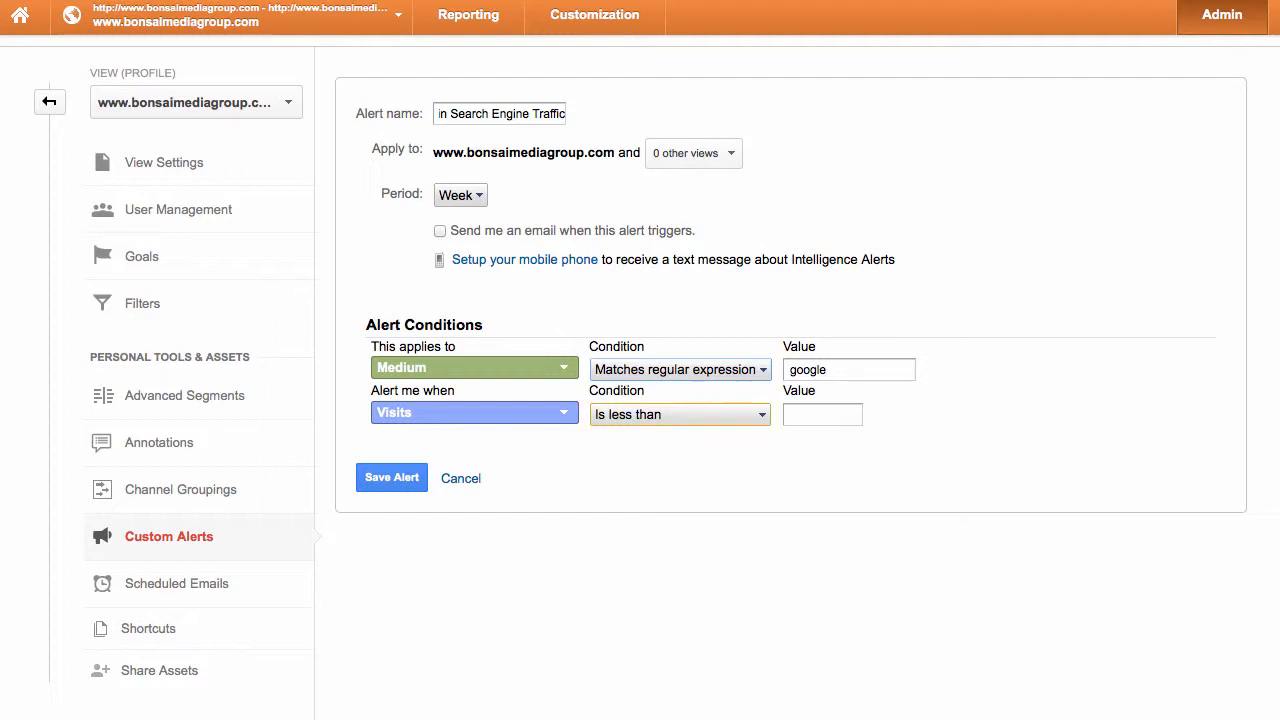
- Keep Visits as the metric the alert triggers on
{"action": "left_click", "coordinate": [558, 376]}
{"action": "left_click", "coordinate": [558, 376]}
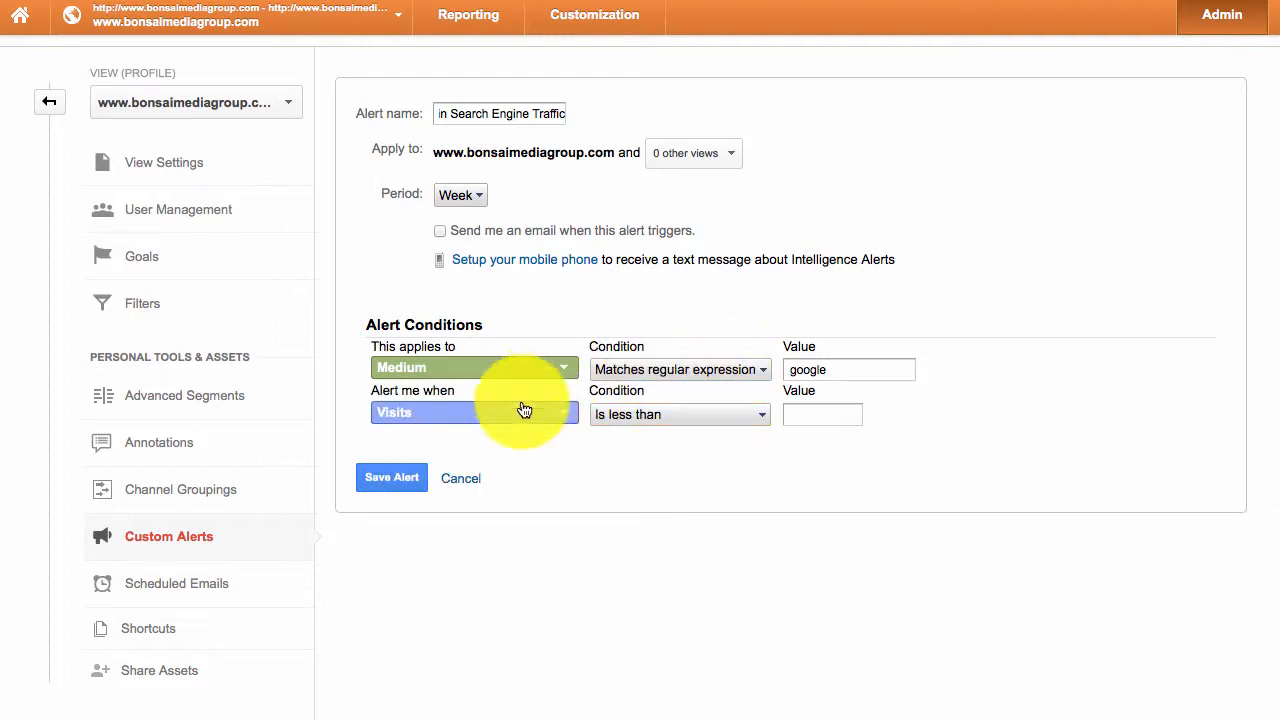
{"action": "left_click", "coordinate": [477, 424]}
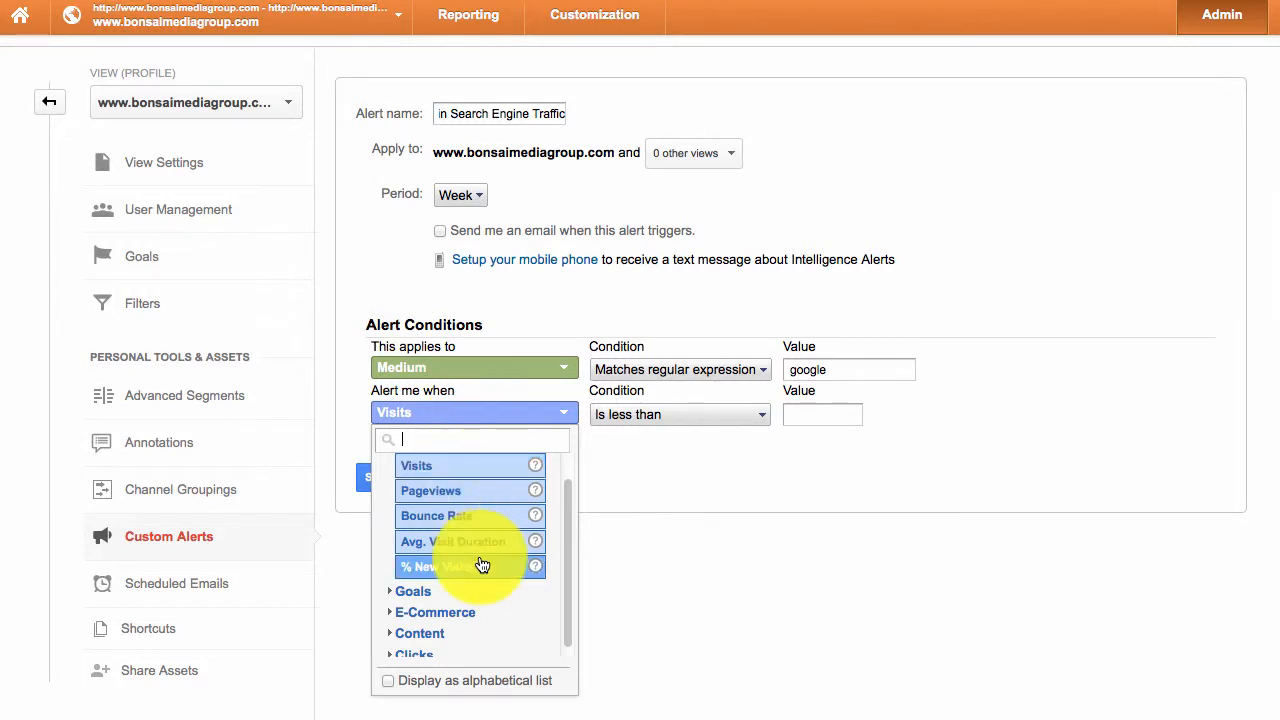
{"action": "scroll", "coordinate": [472, 572], "scroll_direction": "up", "scroll_amount": 1}
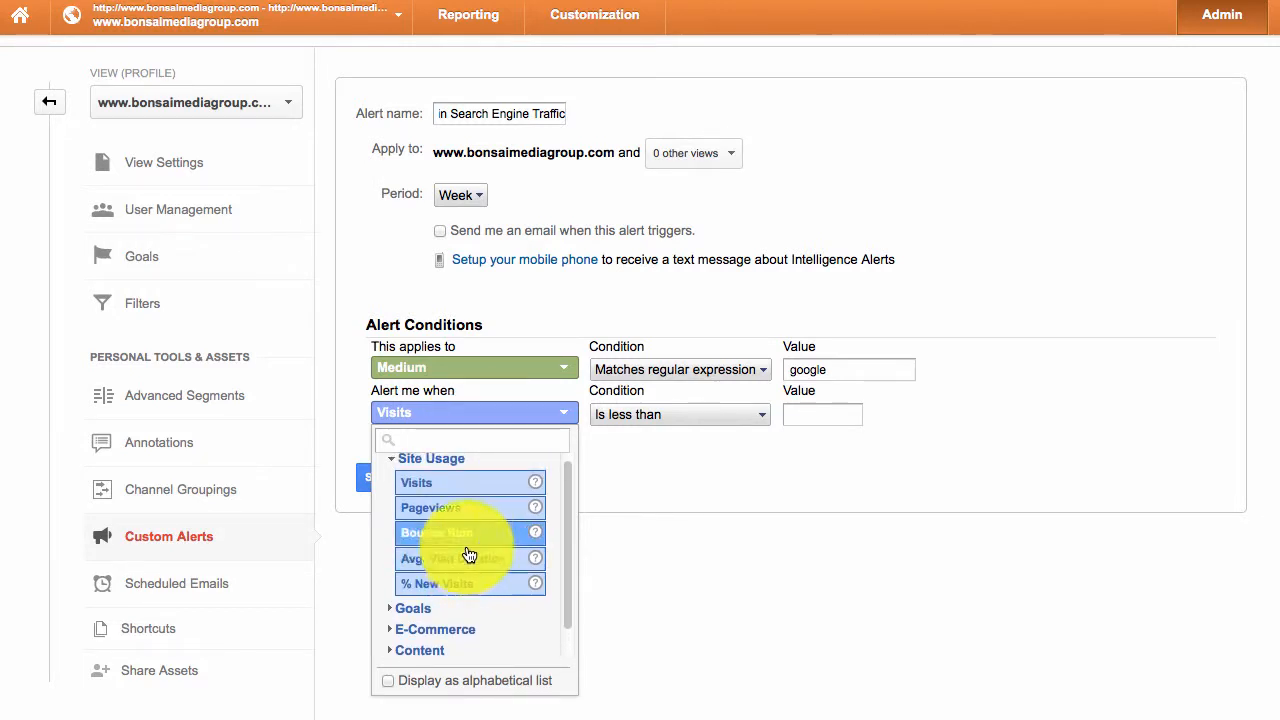
{"action": "type", "text": "uniqu"}
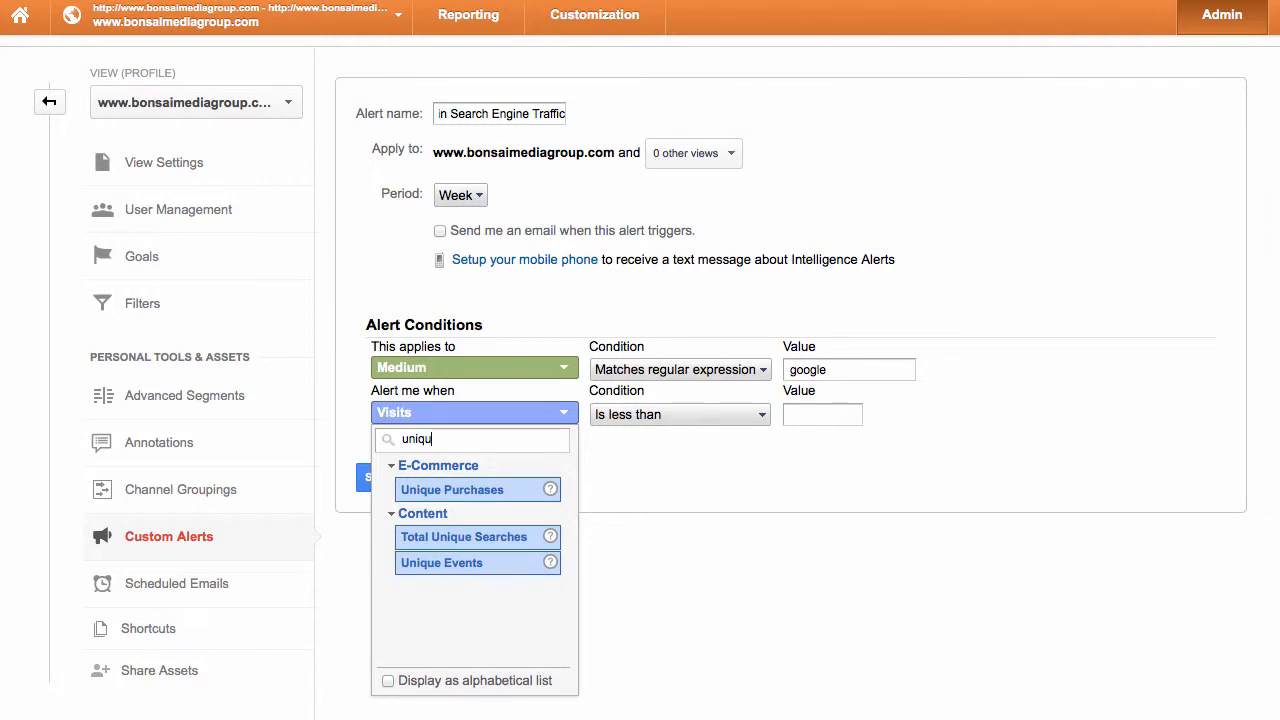
{"action": "key", "text": "BackSpace"}
{"action": "key", "text": "BackSpace"}
{"action": "key", "text": "BackSpace"}
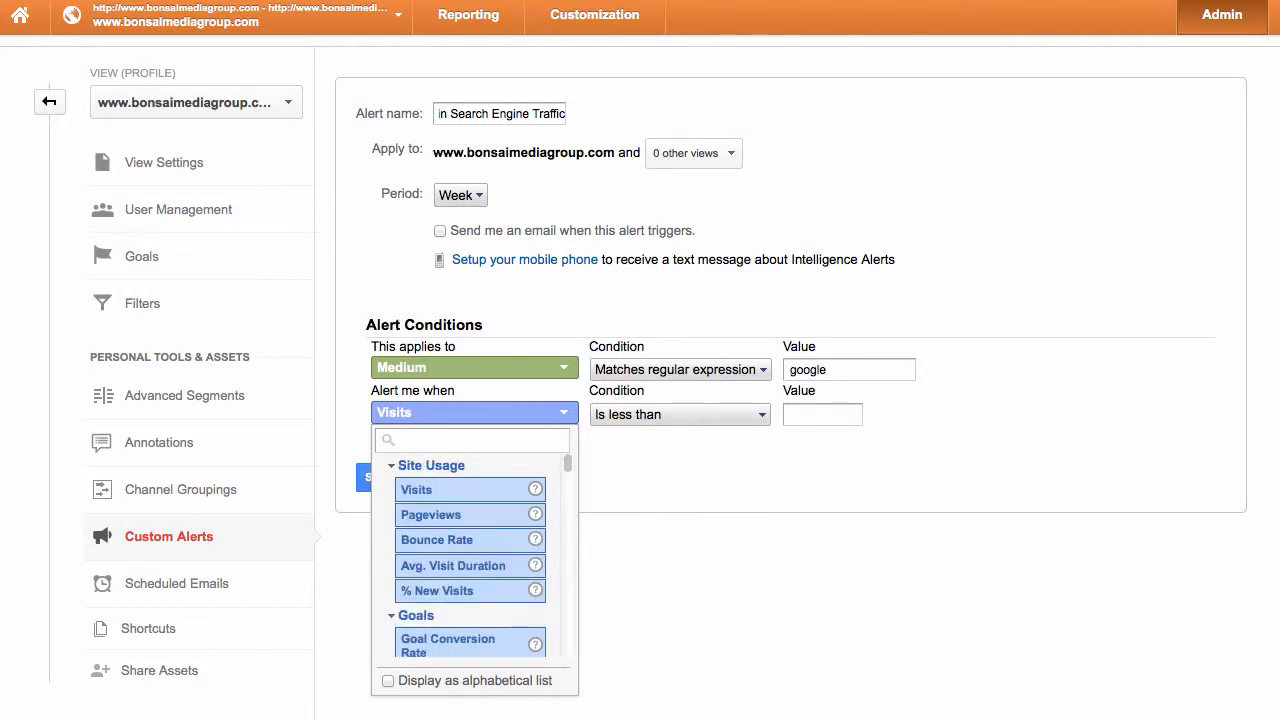
{"action": "left_click", "coordinate": [460, 488]}
- Set the condition to '% increases by more than' with a value of 20
{"action": "left_click", "coordinate": [658, 416]}
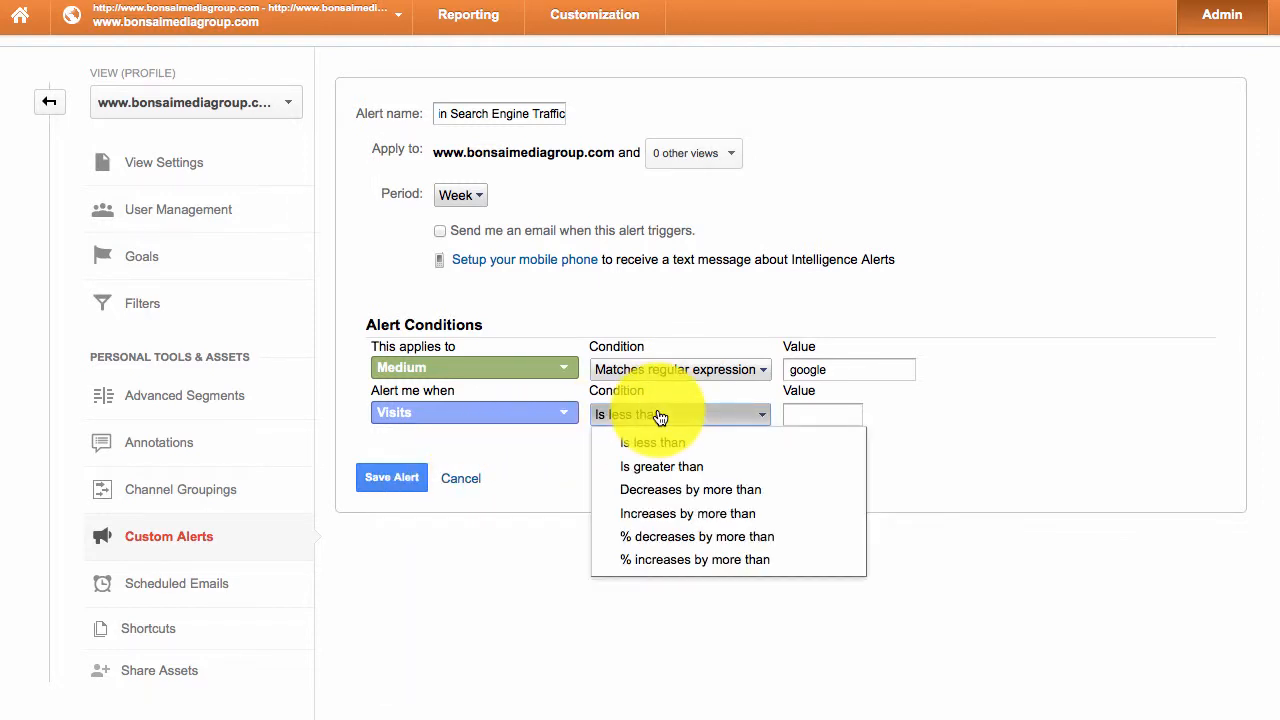
{"action": "left_click", "coordinate": [685, 536]}
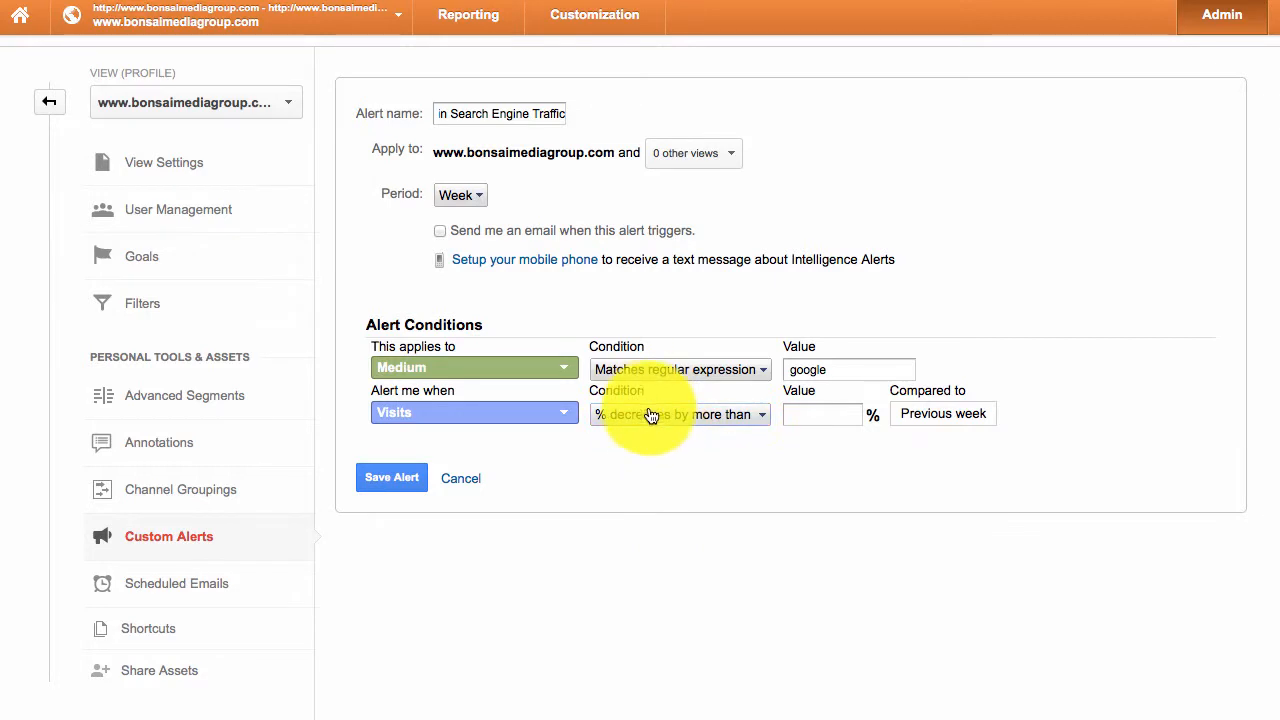
{"action": "left_click", "coordinate": [605, 415]}
{"action": "left_click", "coordinate": [631, 557]}
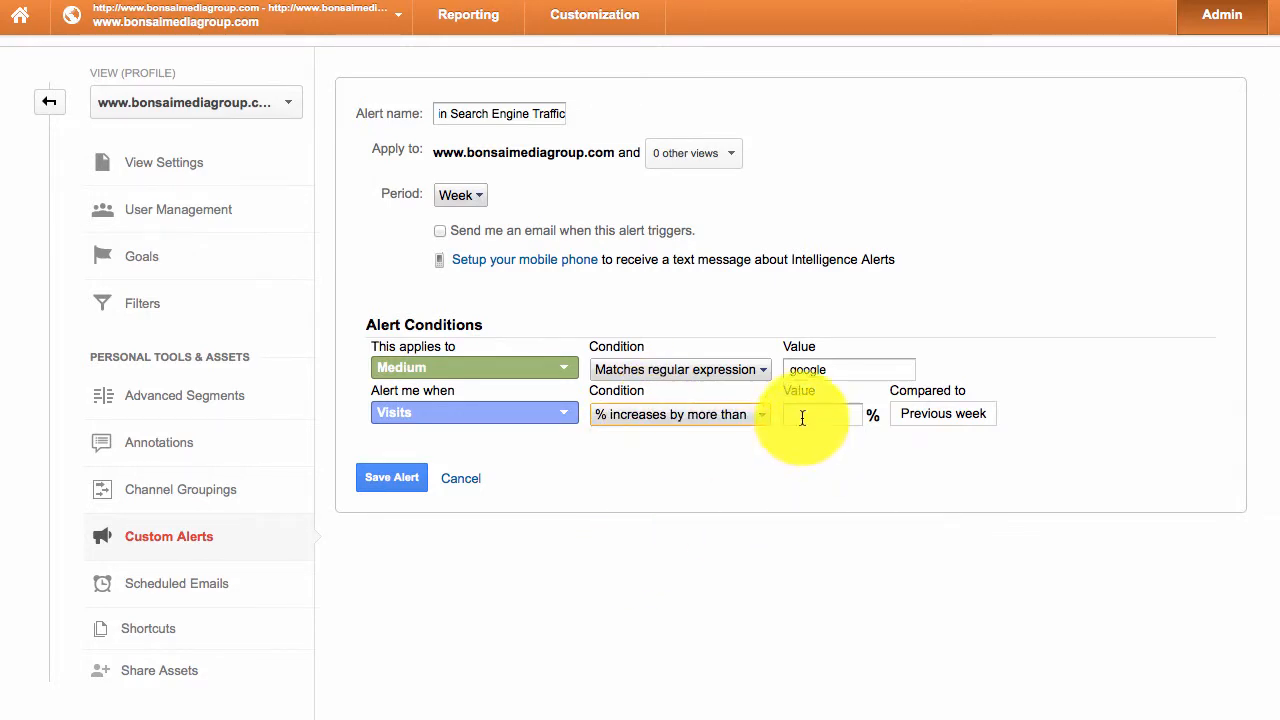
{"action": "left_click", "coordinate": [812, 413]}
{"action": "type", "text": "20"}
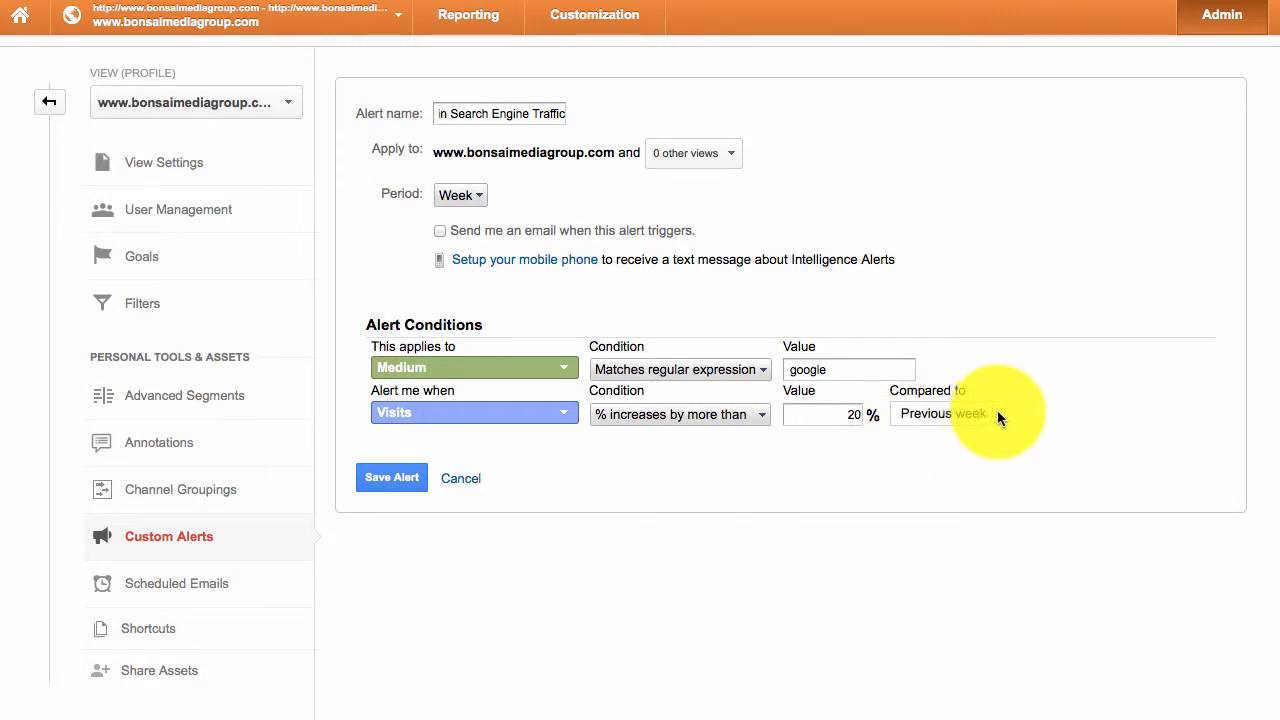
{"action": "left_click_drag", "start_coordinate": [979, 411], "coordinate": [859, 430]}
- Save the weekly '20% Increase in Search Engine Traffic' alert
{"action": "left_click", "coordinate": [867, 449]}
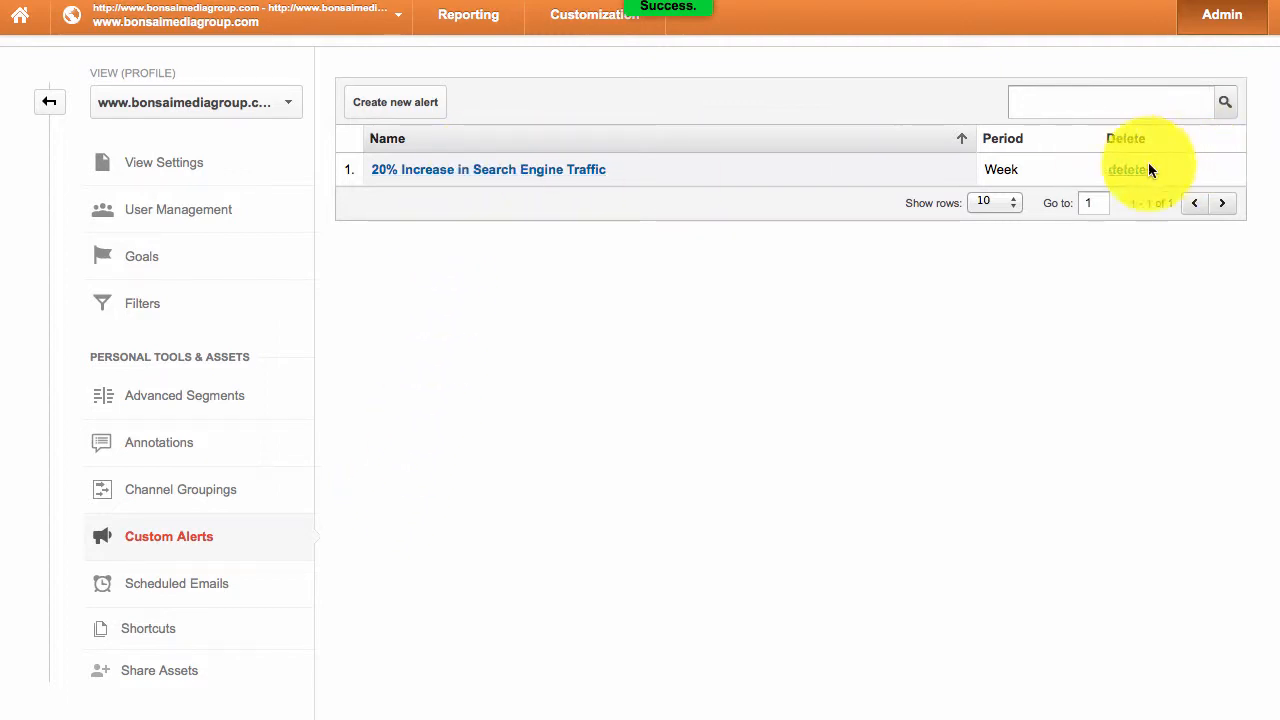
- Edit the saved alert to send e-mails, adding extra recipient addresses with a label
{"action": "left_click", "coordinate": [442, 179]}
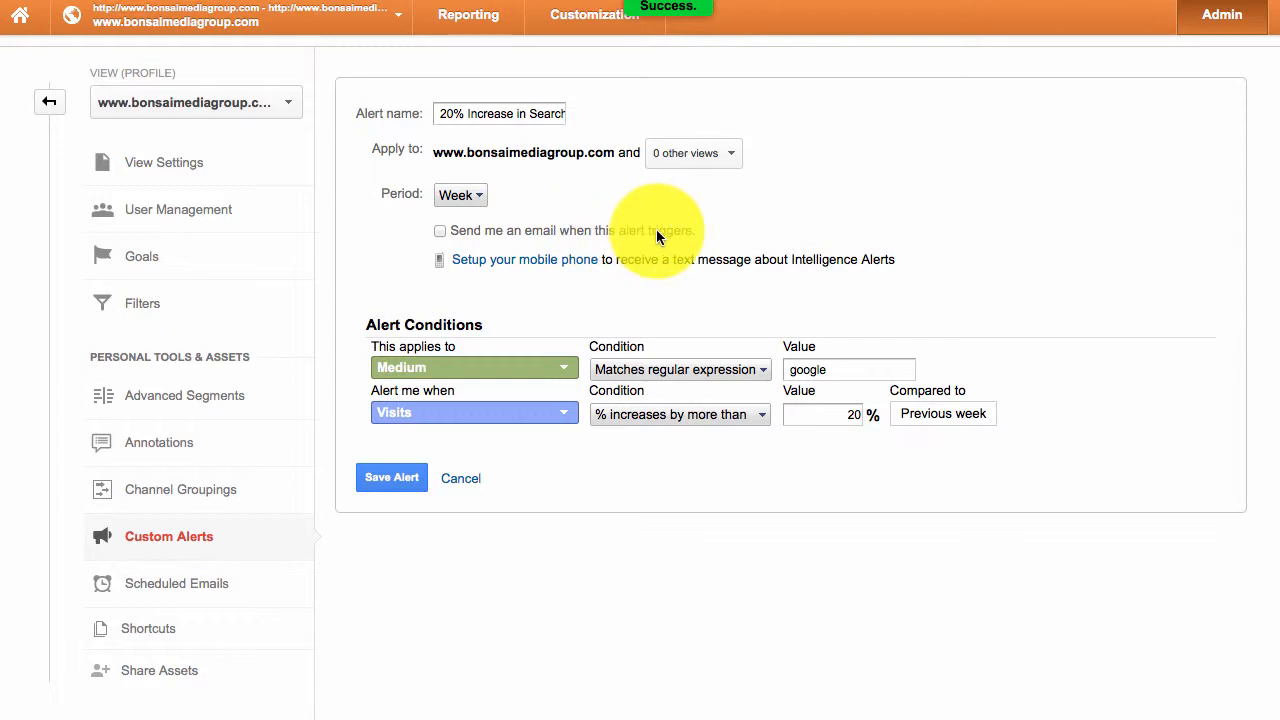
{"action": "left_click", "coordinate": [440, 231]}
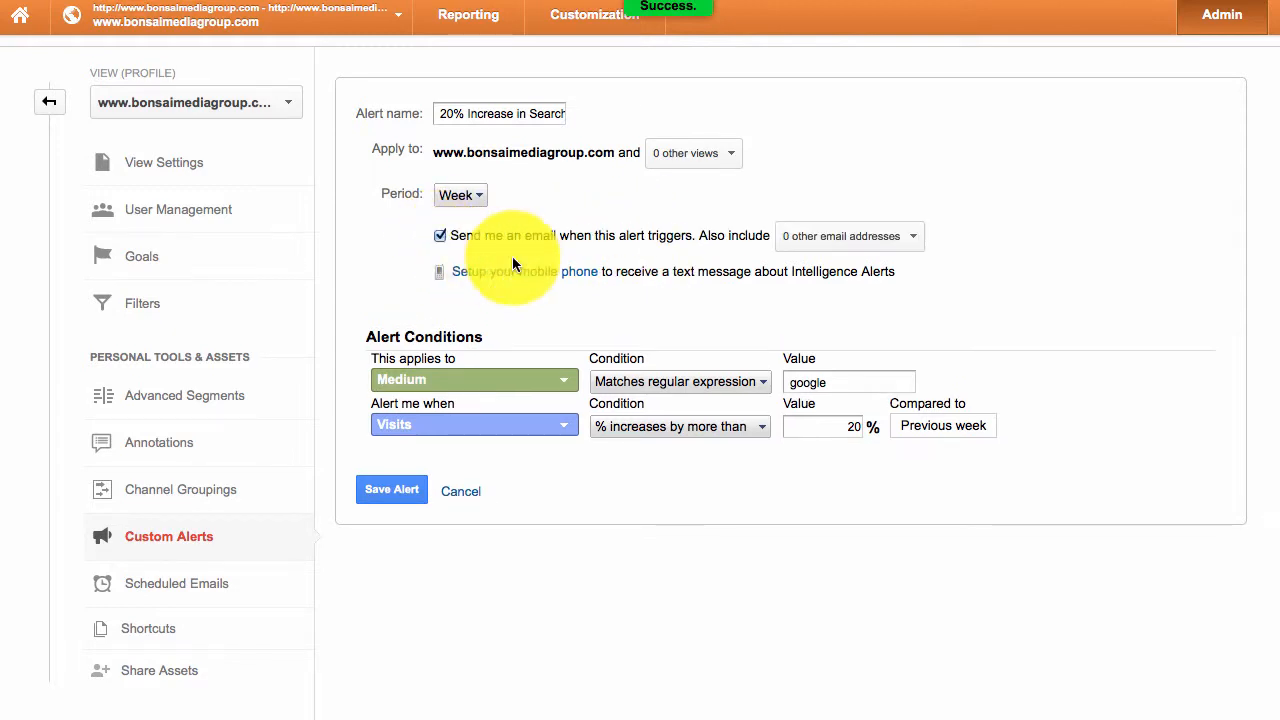
{"action": "left_click", "coordinate": [818, 234]}
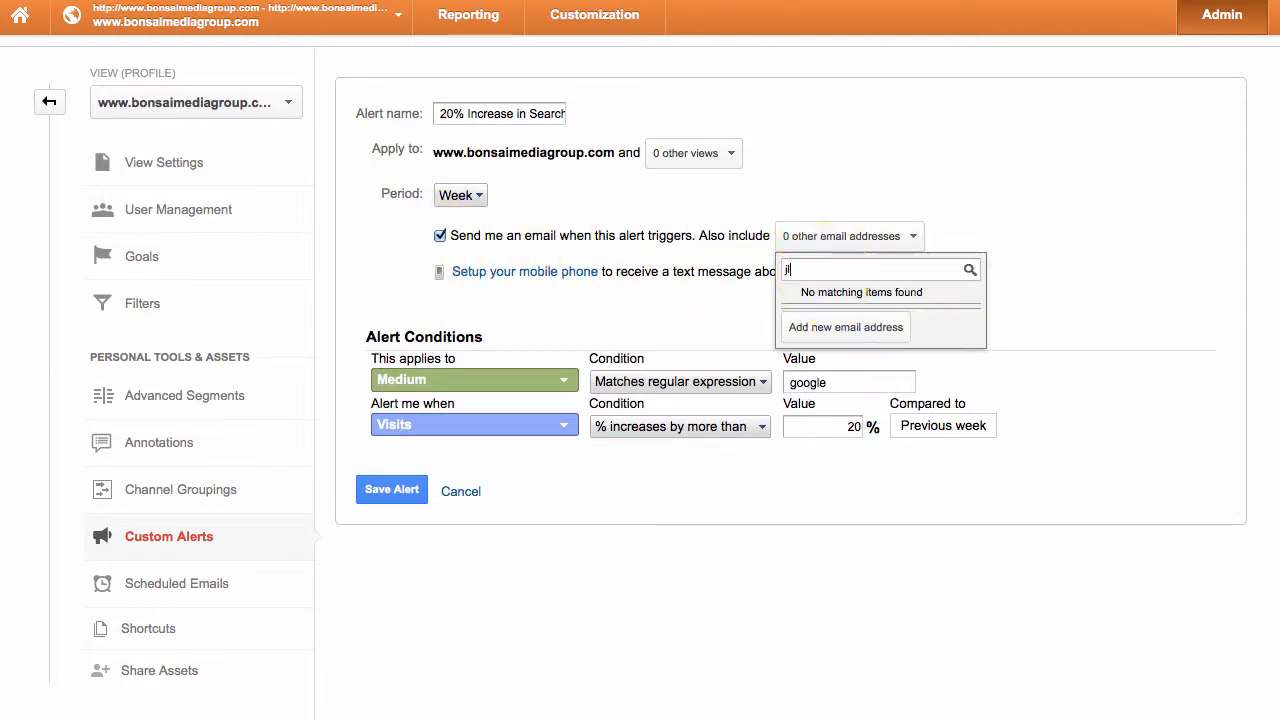
{"action": "left_click", "coordinate": [830, 328]}
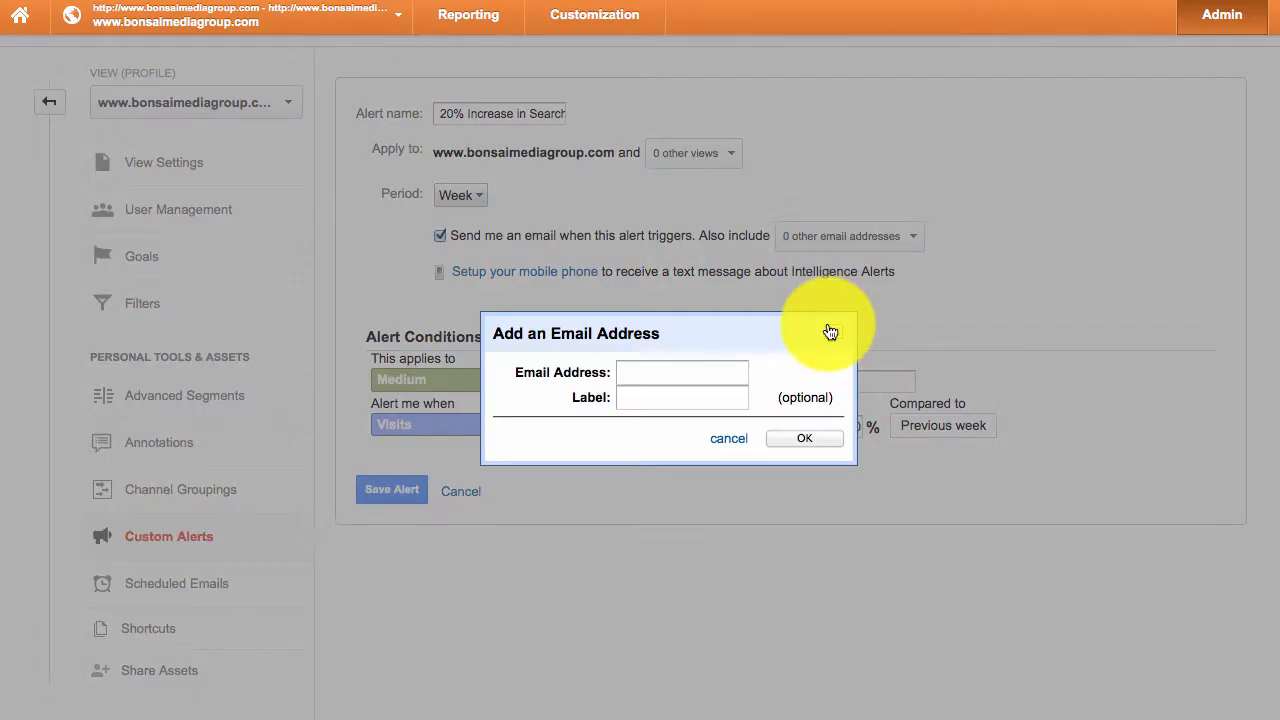
{"action": "left_click", "coordinate": [740, 370]}
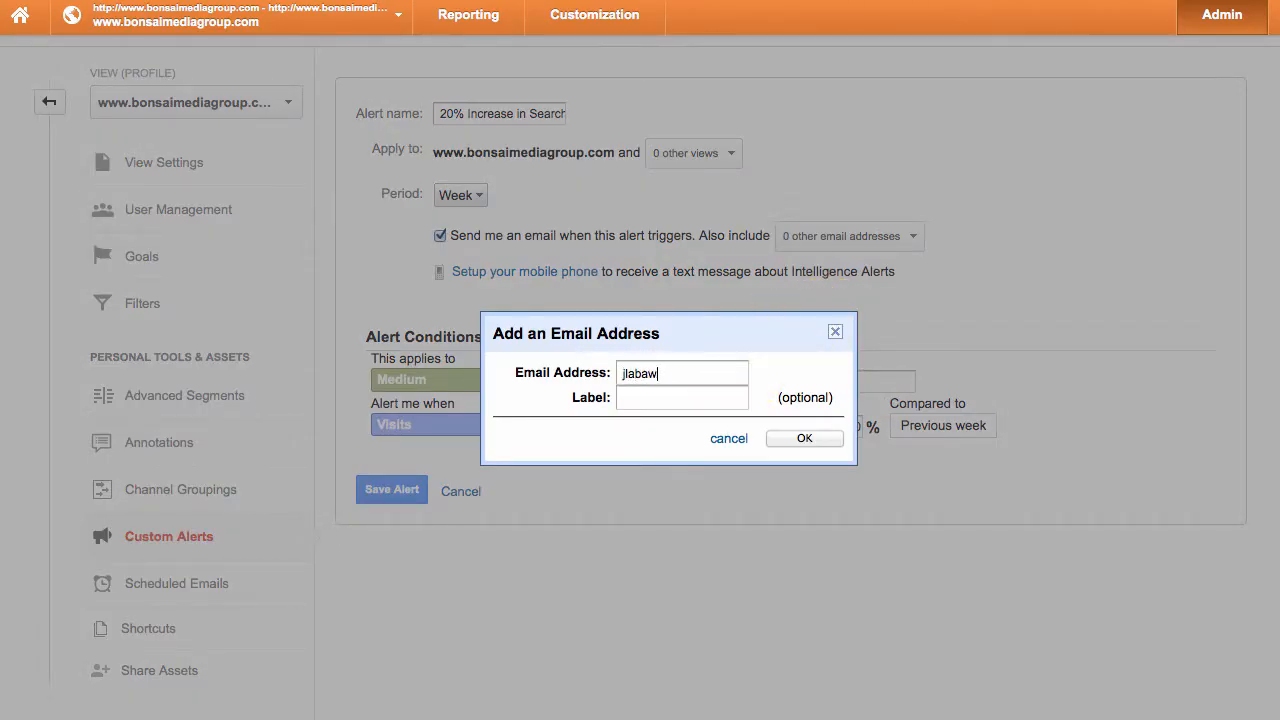
{"action": "key", "text": "Tab"}
{"action": "type", "text": "CEBRO"}
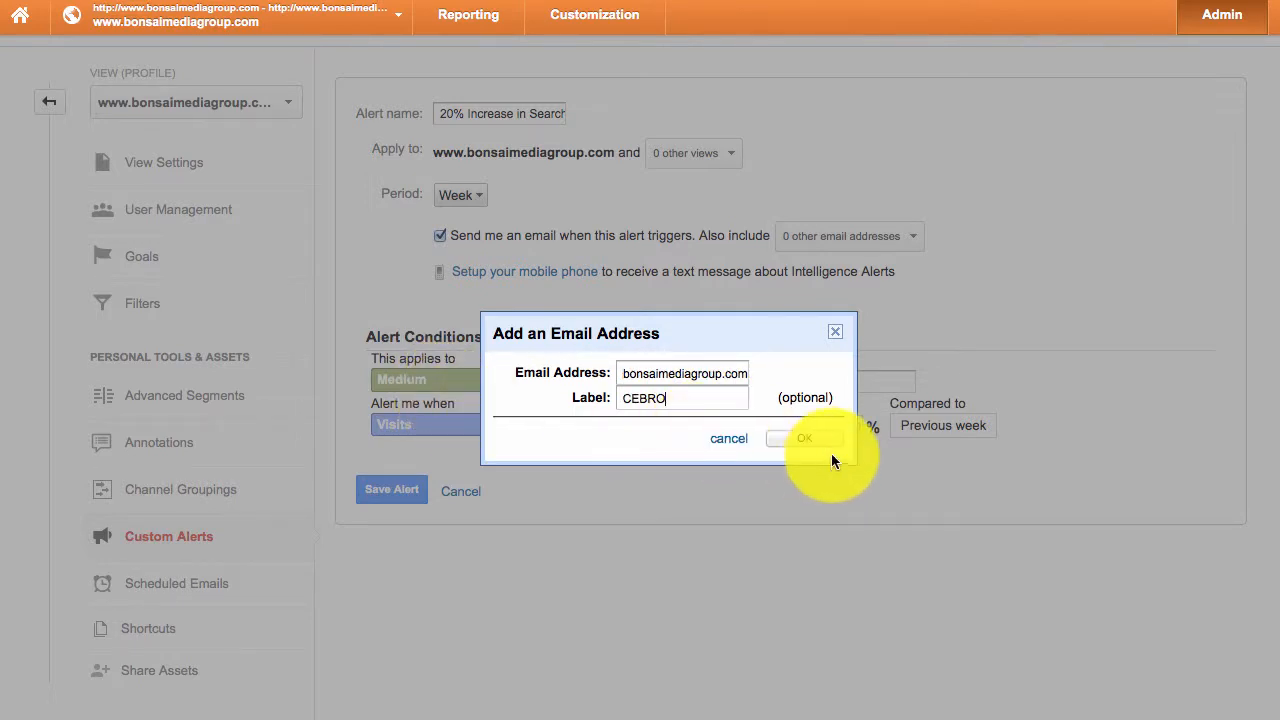
{"action": "left_click", "coordinate": [793, 436]}
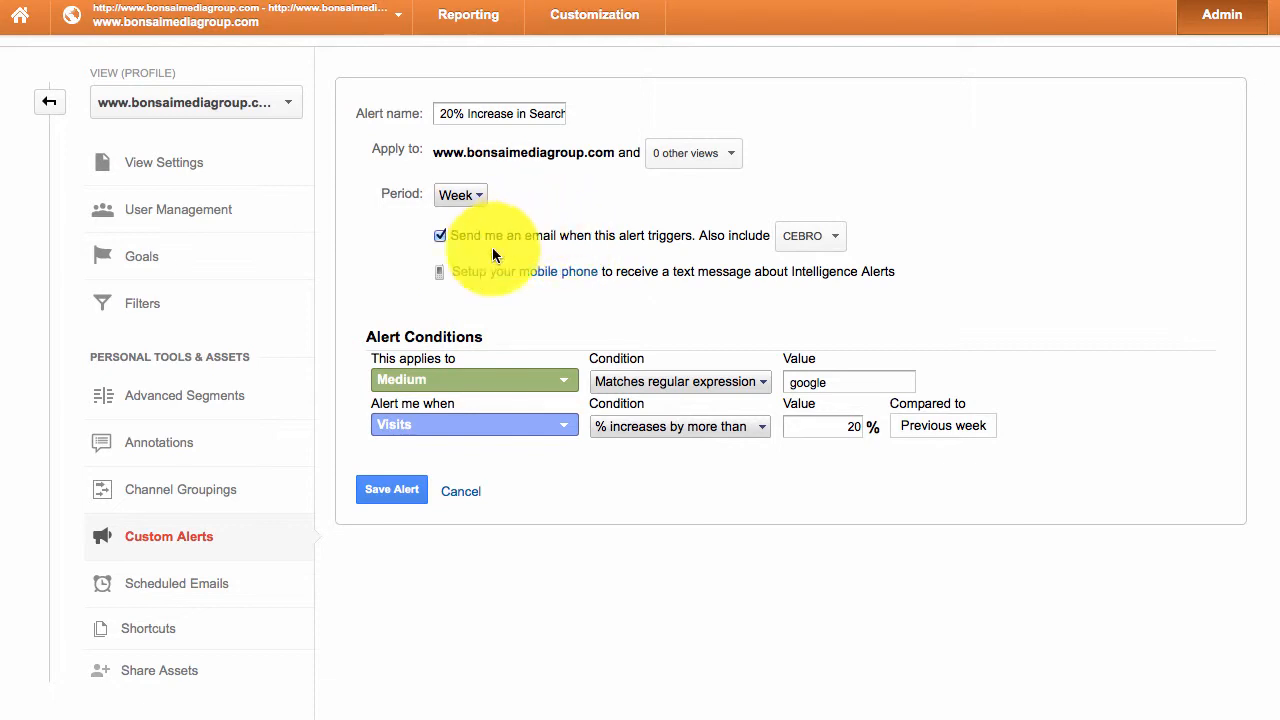
- Skip the text-message phone setup, re-save the alert, and start a new custom alert
{"action": "left_click", "coordinate": [489, 272]}
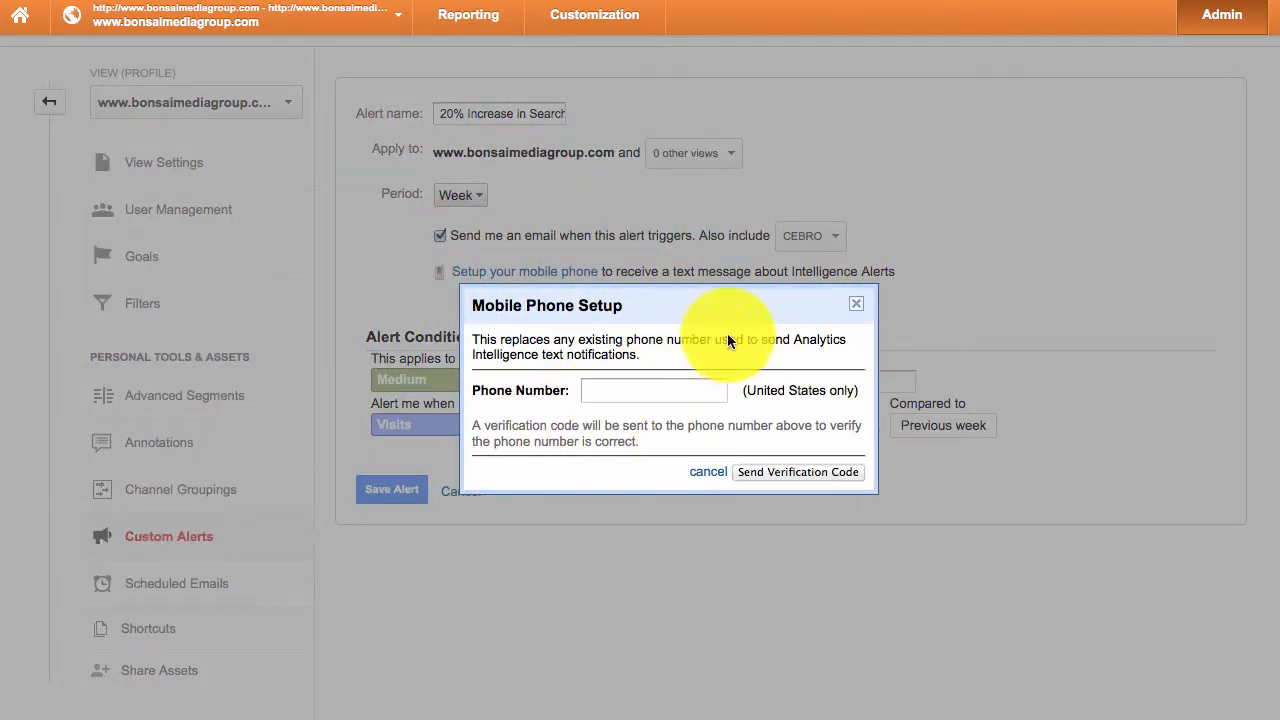
{"action": "left_click", "coordinate": [860, 302]}
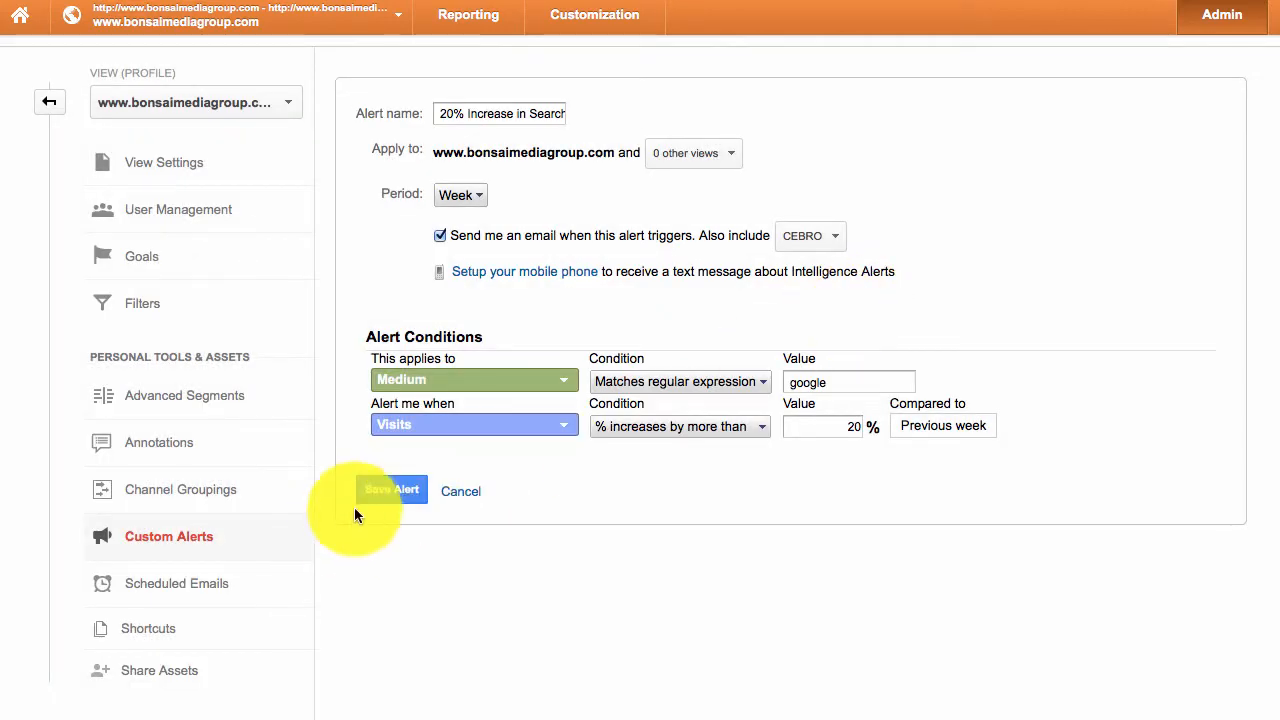
{"action": "left_click", "coordinate": [380, 492]}
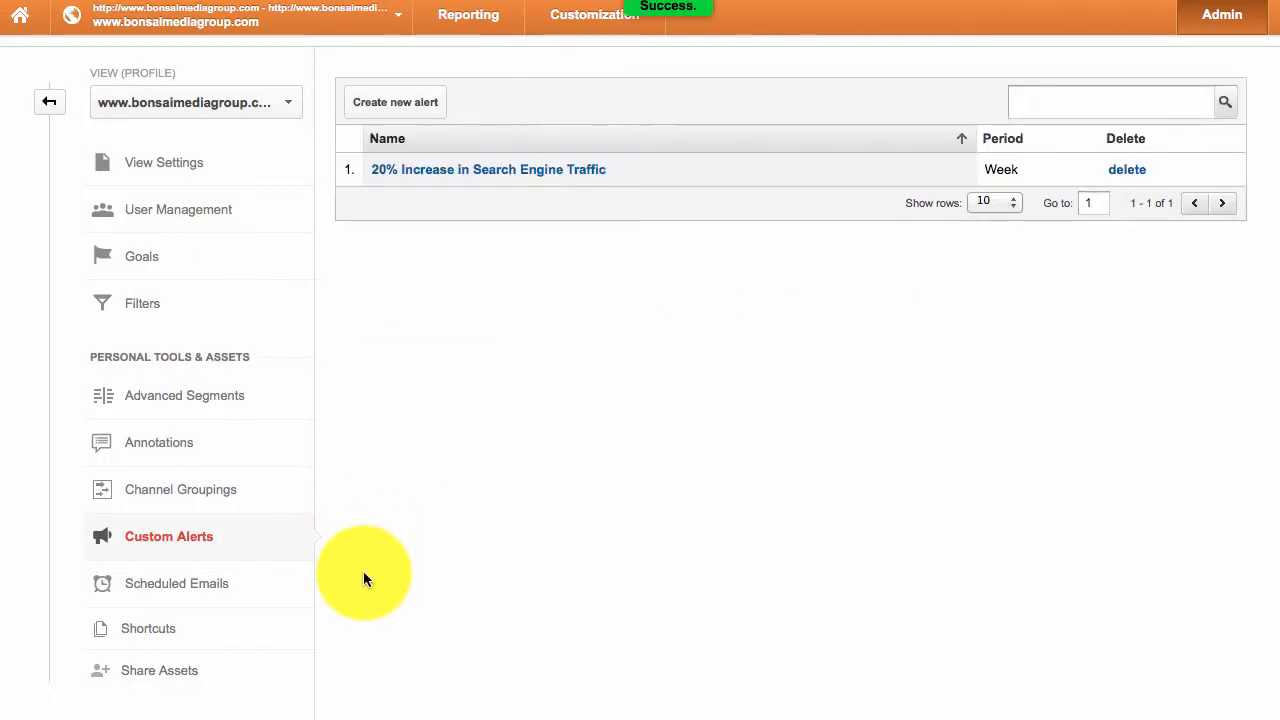
{"action": "left_click", "coordinate": [394, 112]}
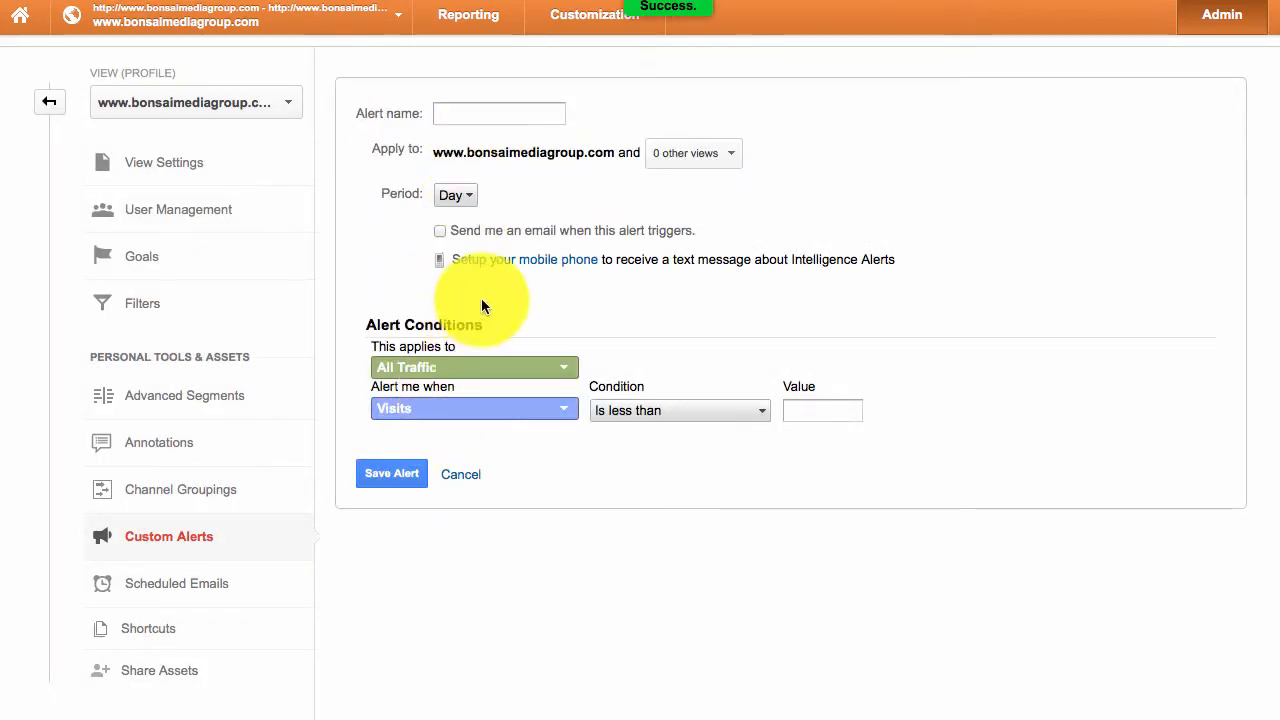
- Name the new alert 'Contacts' and leave its period at Day
{"action": "left_click", "coordinate": [457, 114]}
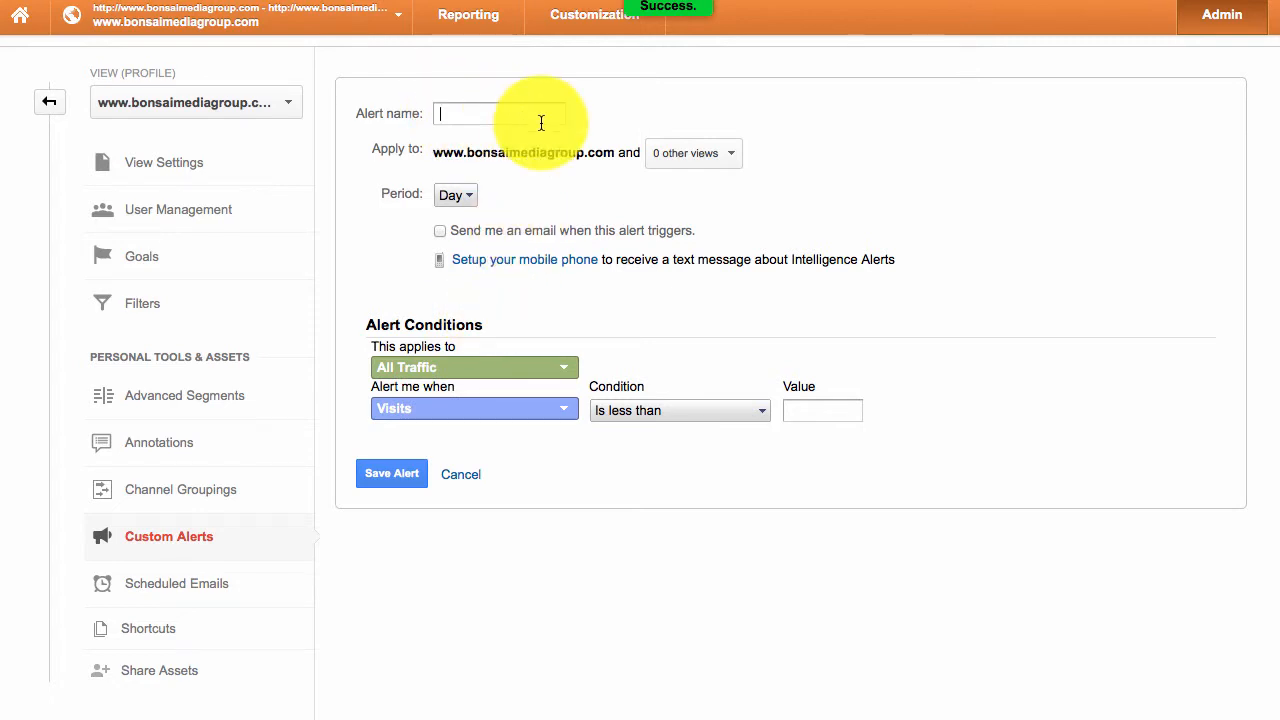
{"action": "type", "text": "Contacts"}
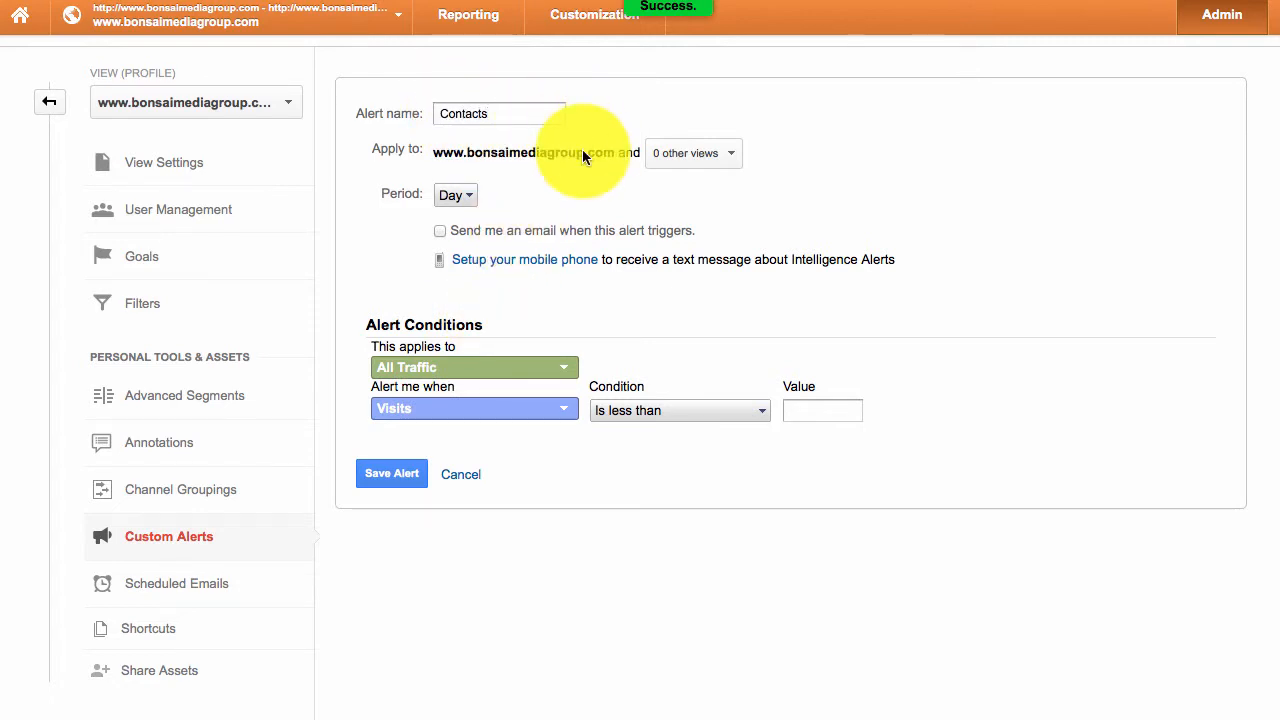
{"action": "left_click", "coordinate": [455, 197]}
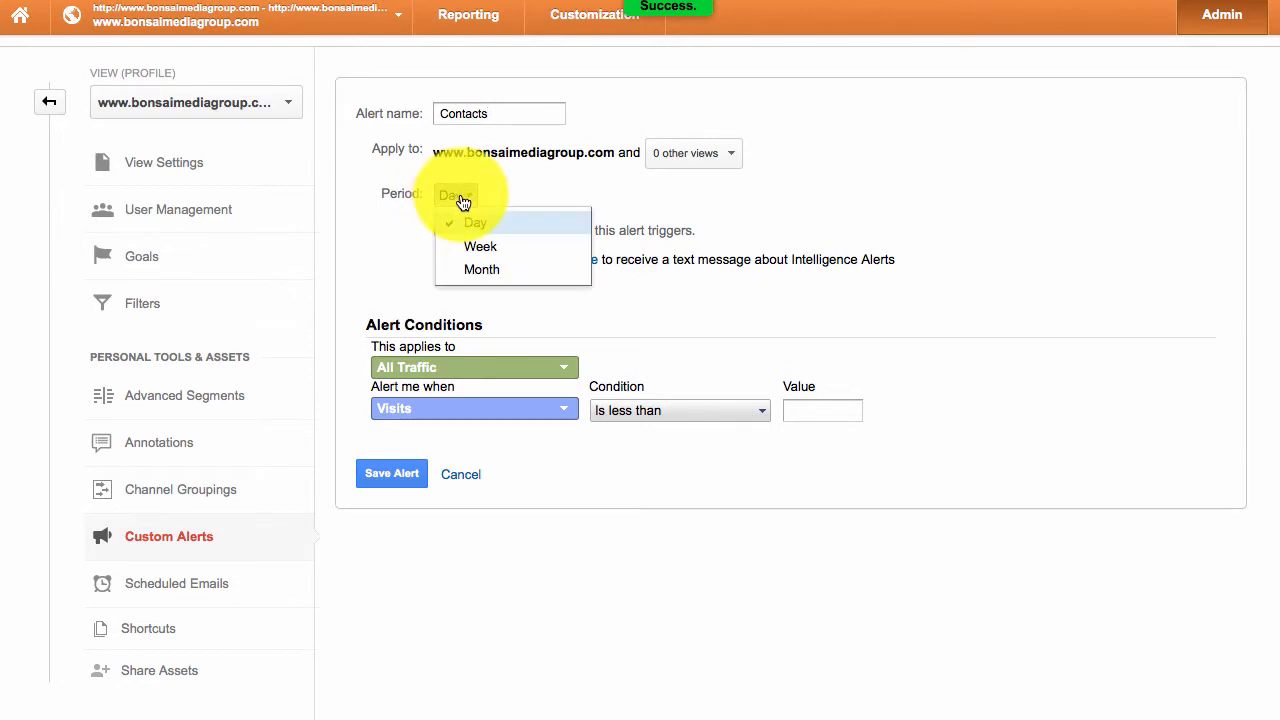
{"action": "left_click", "coordinate": [476, 245]}
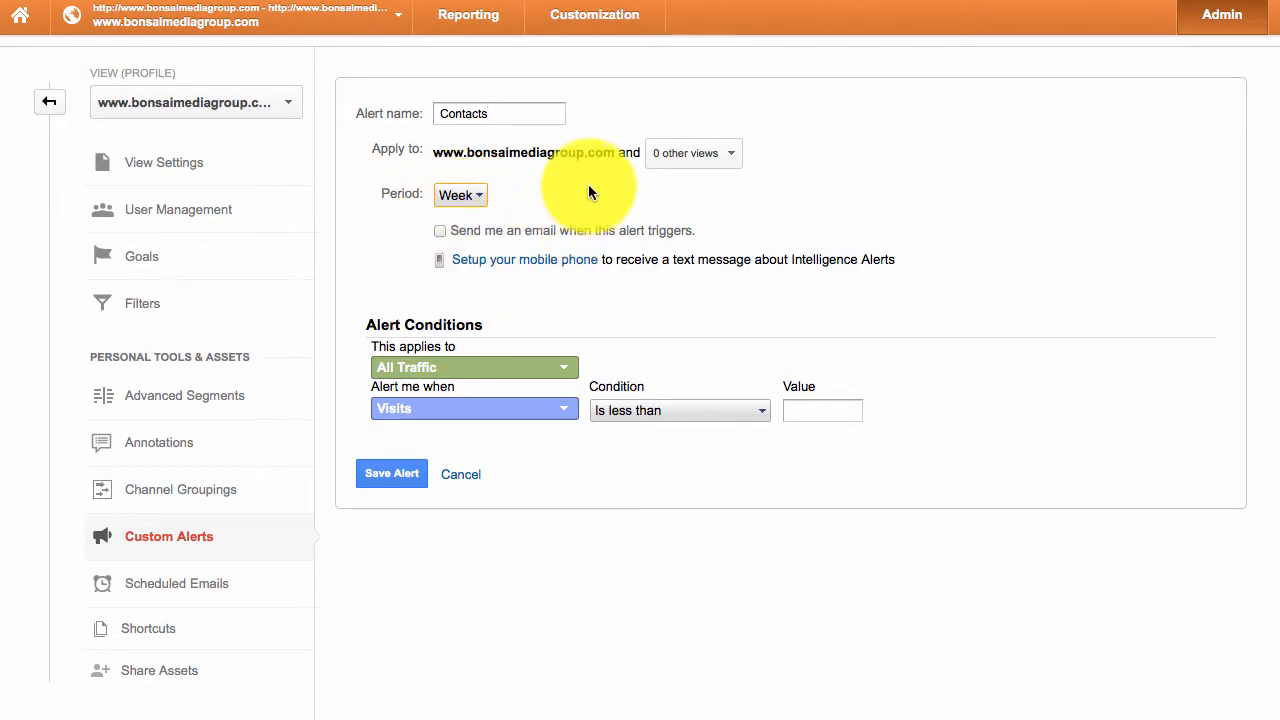
{"action": "left_click", "coordinate": [460, 196]}
{"action": "left_click", "coordinate": [464, 222]}
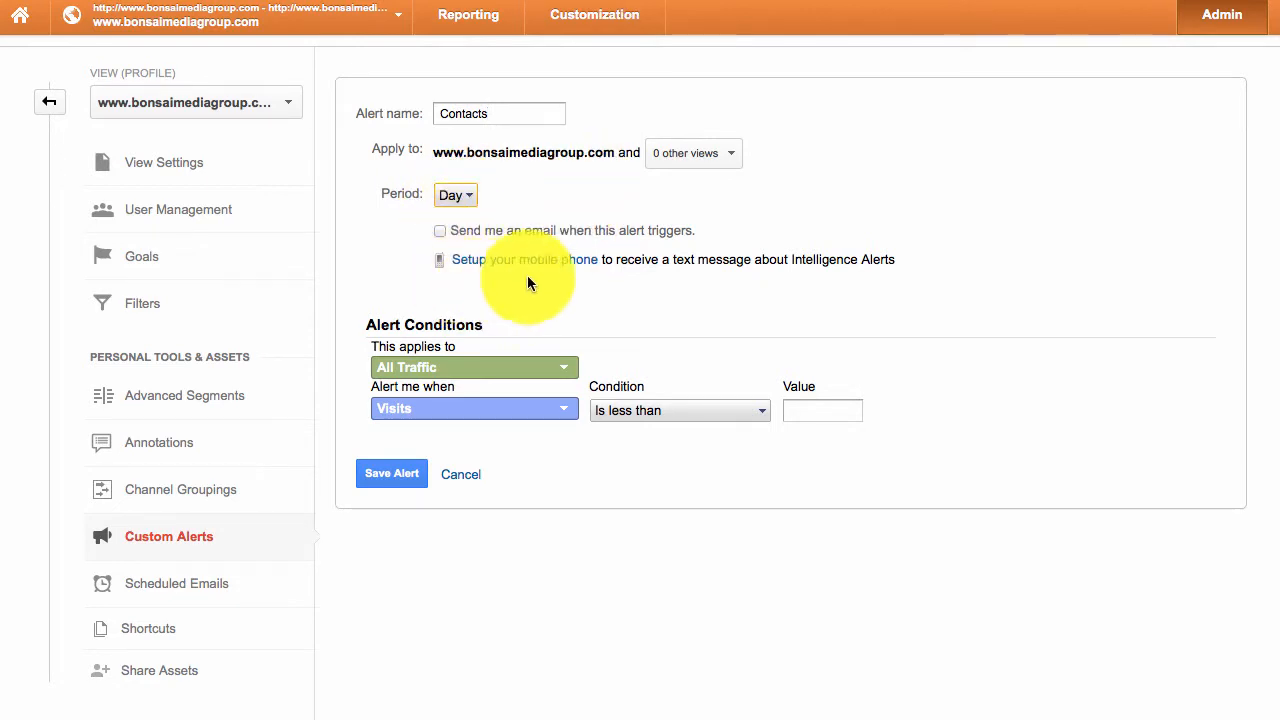
{"action": "left_click", "coordinate": [502, 368]}
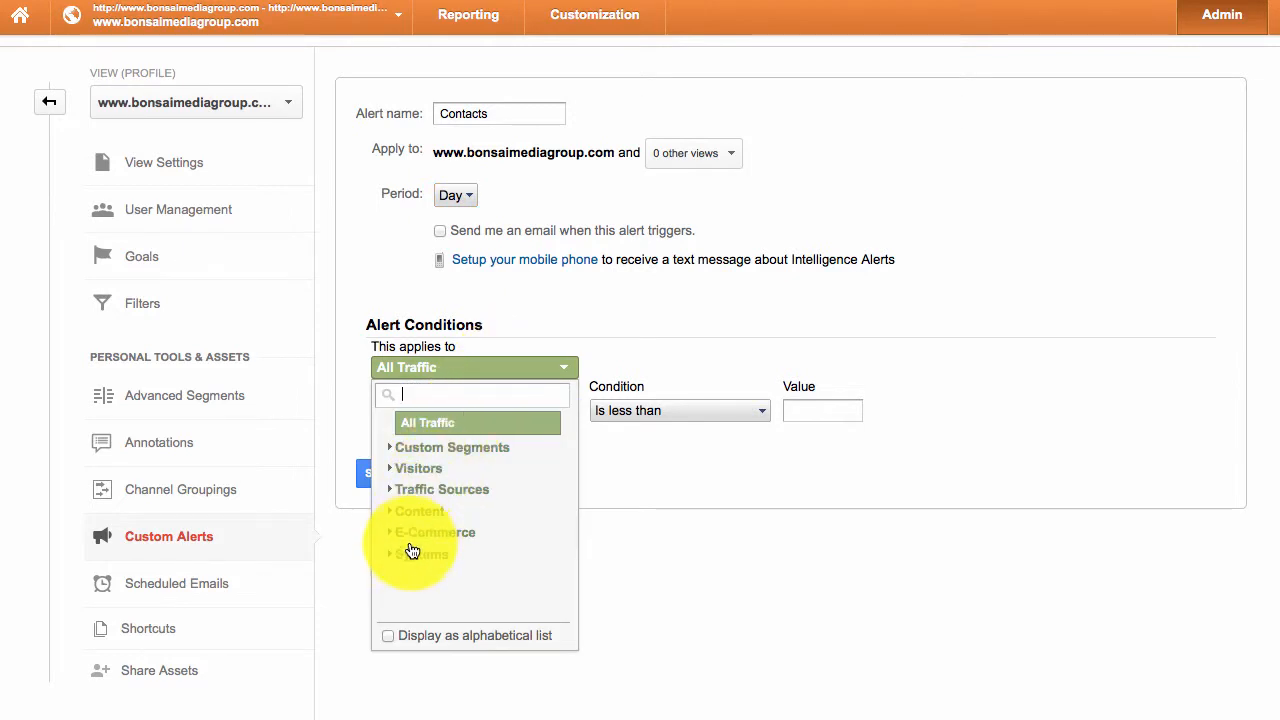
- Keep All Traffic and alert on the Submitted Form (Goal 1 Conversion Rate) metric
{"action": "left_click", "coordinate": [486, 364]}
{"action": "left_click", "coordinate": [470, 416]}
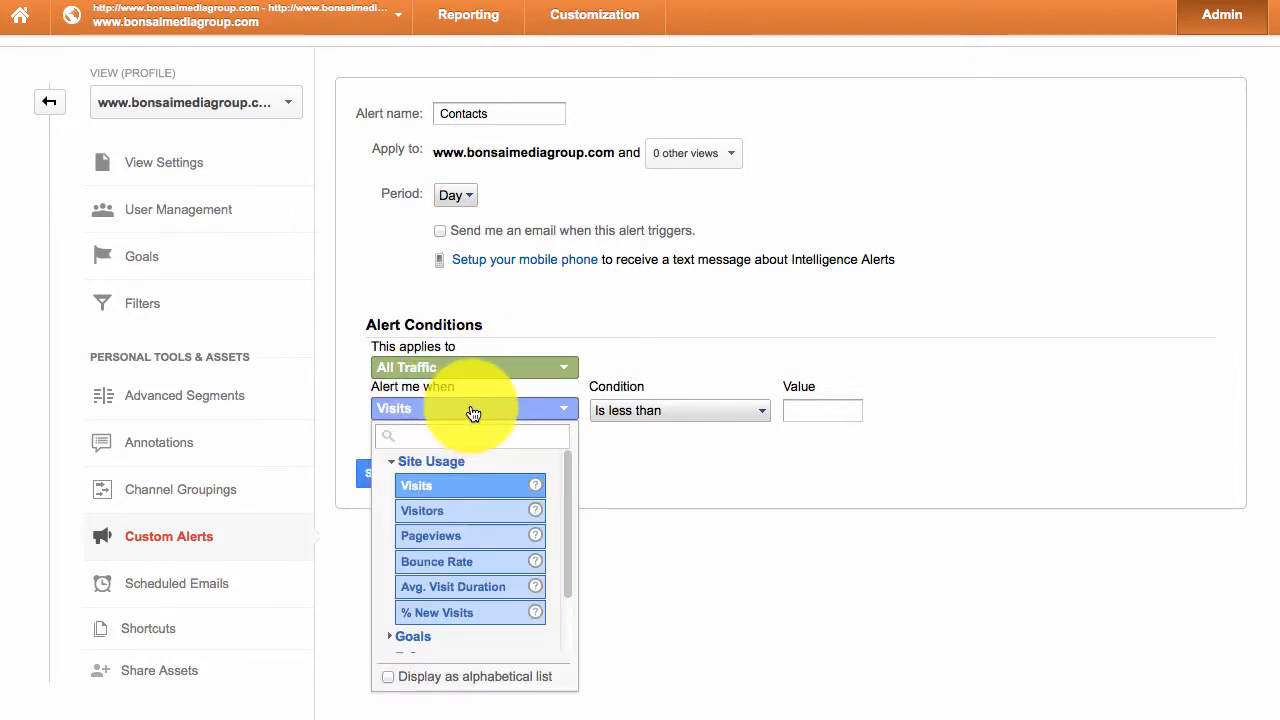
{"action": "scroll", "coordinate": [430, 557], "scroll_direction": "down", "scroll_amount": 1}
{"action": "left_click", "coordinate": [400, 590]}
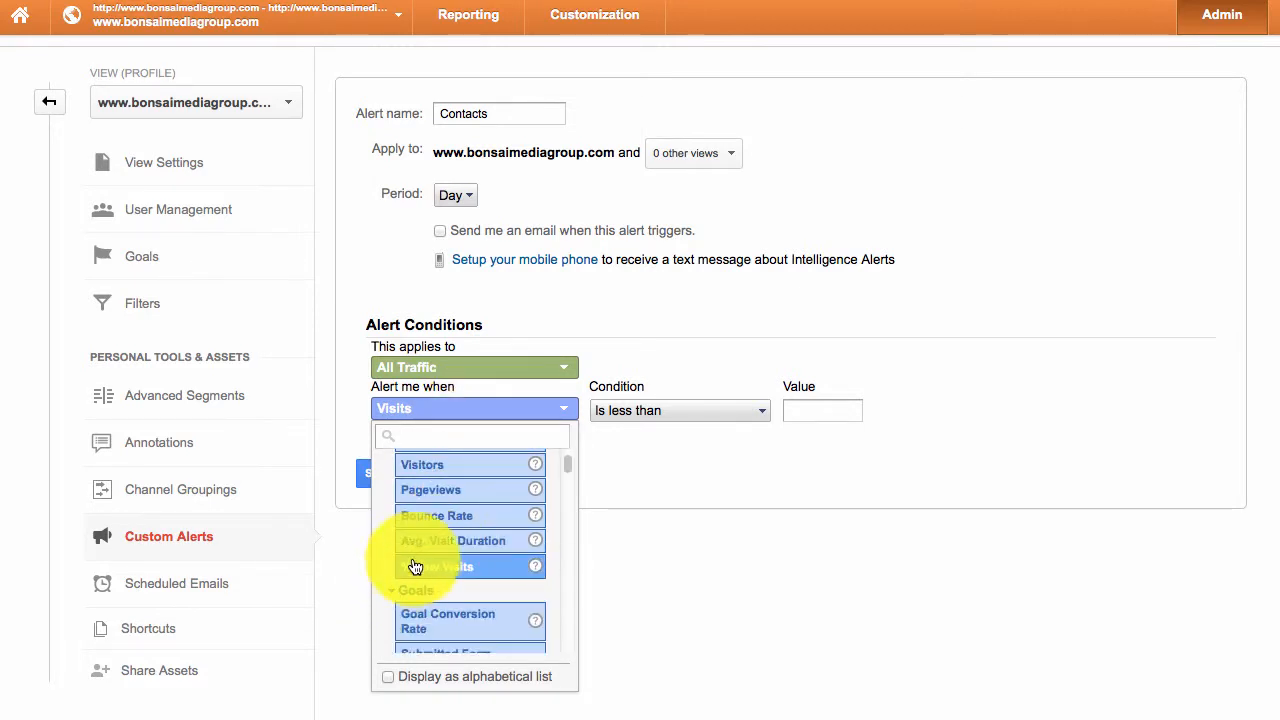
{"action": "scroll", "coordinate": [420, 558], "scroll_direction": "down", "scroll_amount": 2}
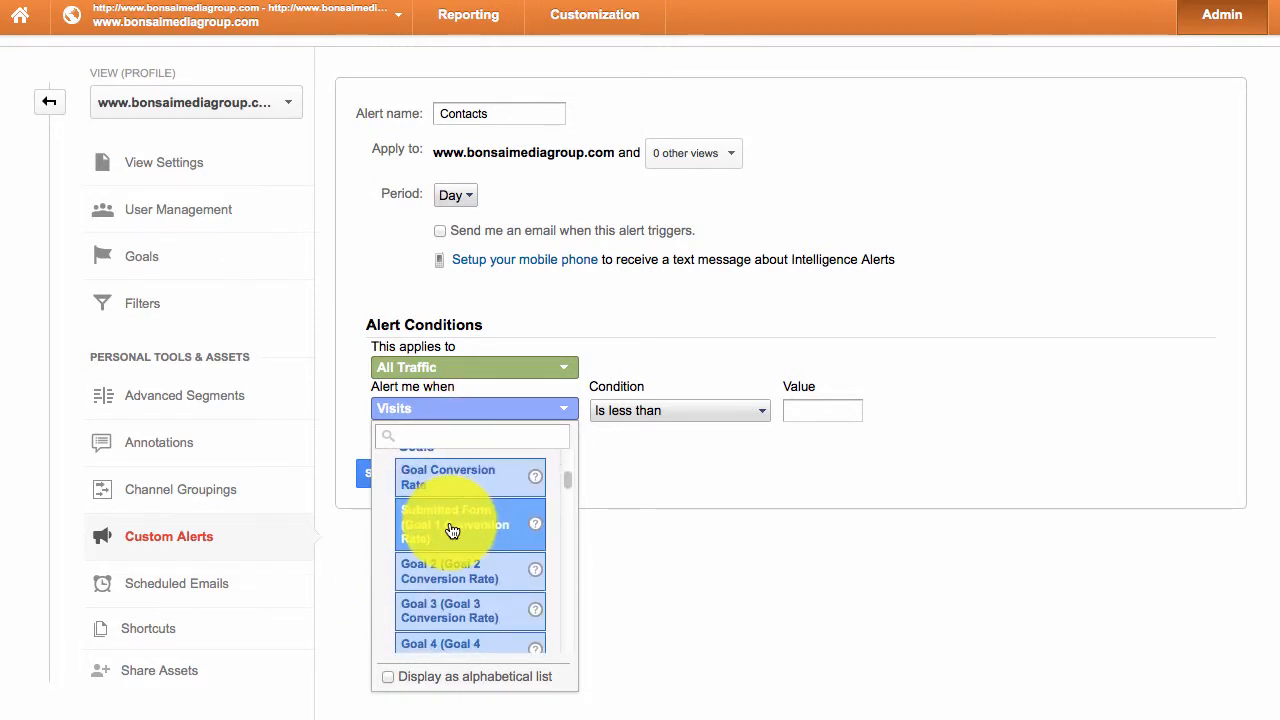
{"action": "scroll", "coordinate": [445, 535], "scroll_direction": "down", "scroll_amount": 1}
{"action": "scroll", "coordinate": [452, 525], "scroll_direction": "down", "scroll_amount": 1}
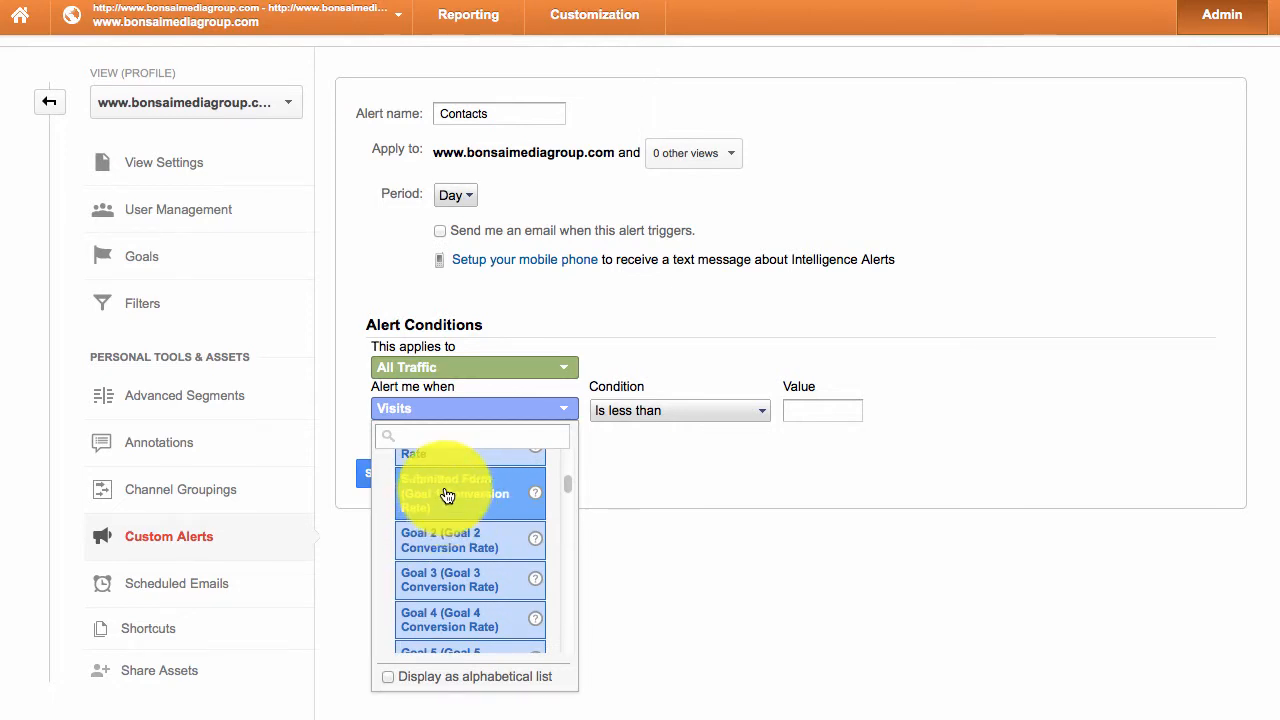
{"action": "left_click", "coordinate": [447, 497]}
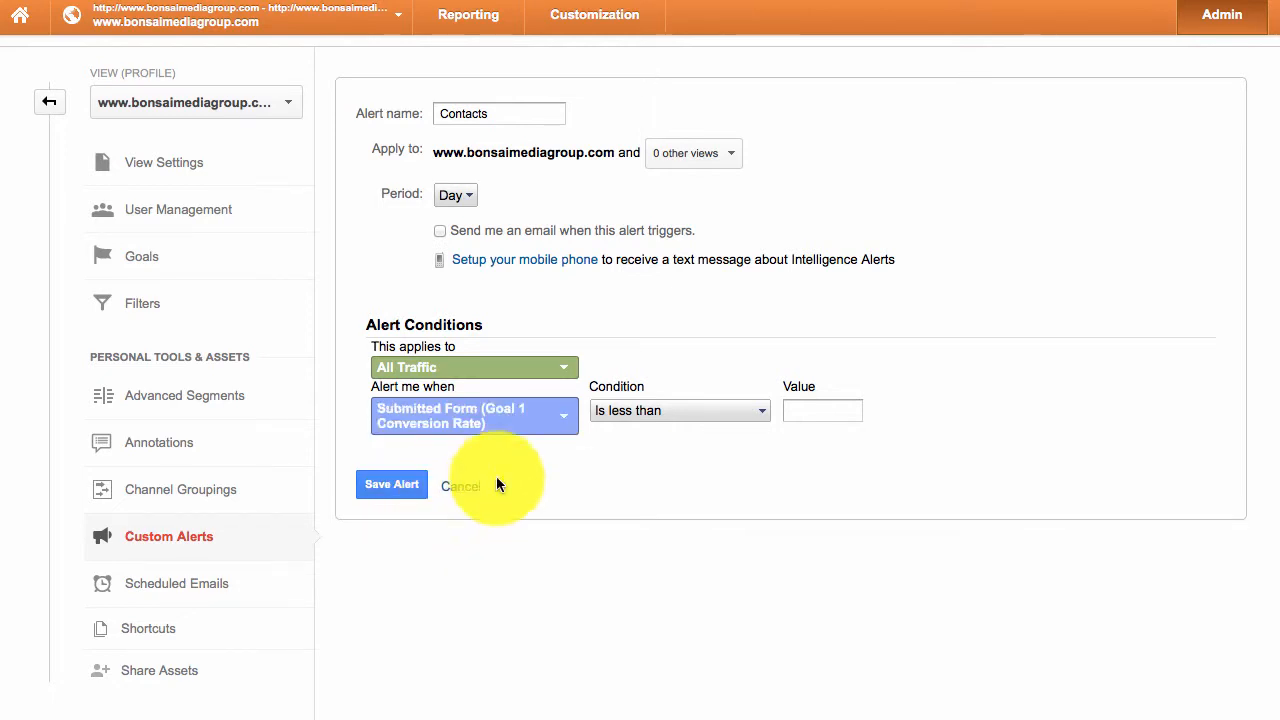
- Set the condition to 'Increases by more than' 2 and turn on e-mail notification
{"action": "left_click", "coordinate": [645, 414]}
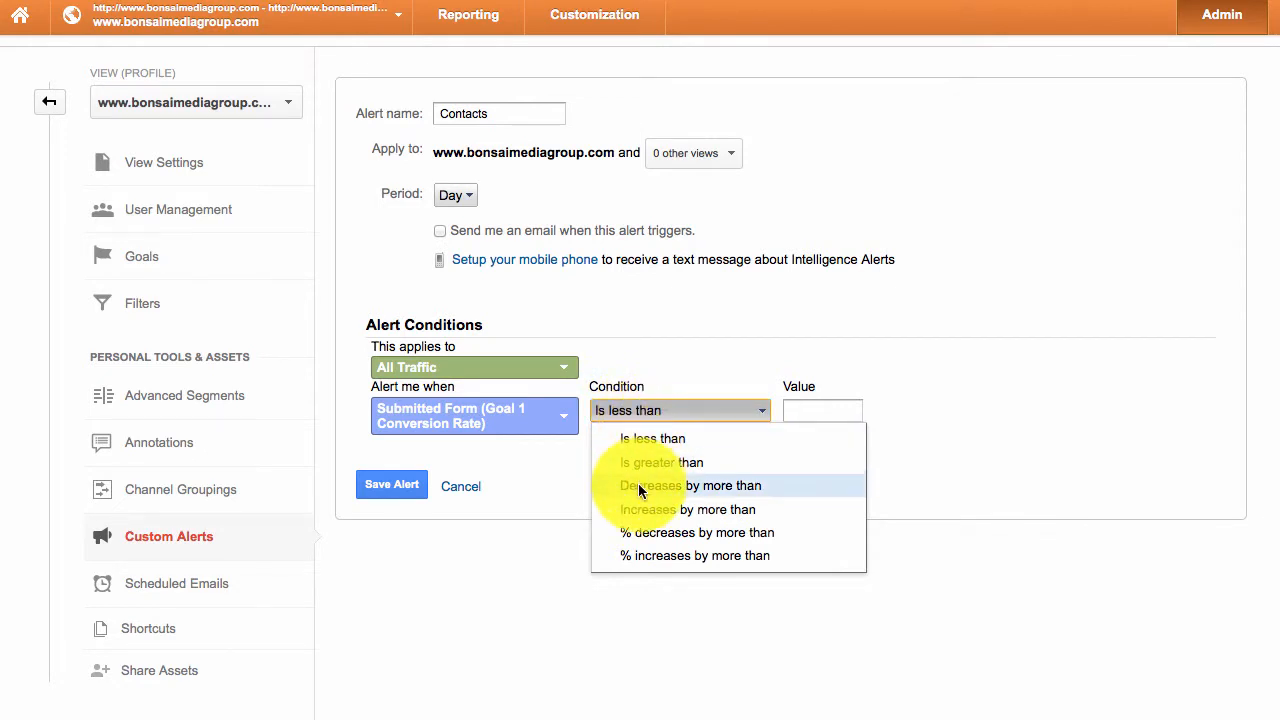
{"action": "left_click", "coordinate": [647, 510]}
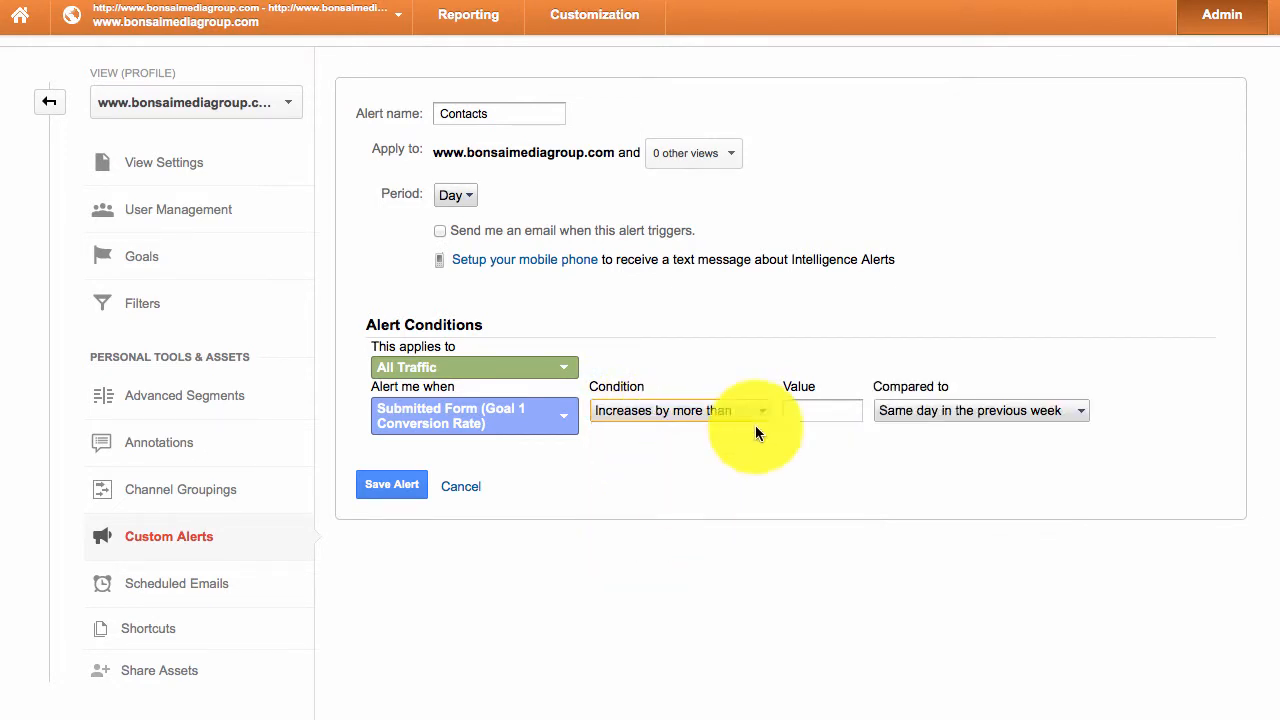
{"action": "left_click", "coordinate": [842, 412]}
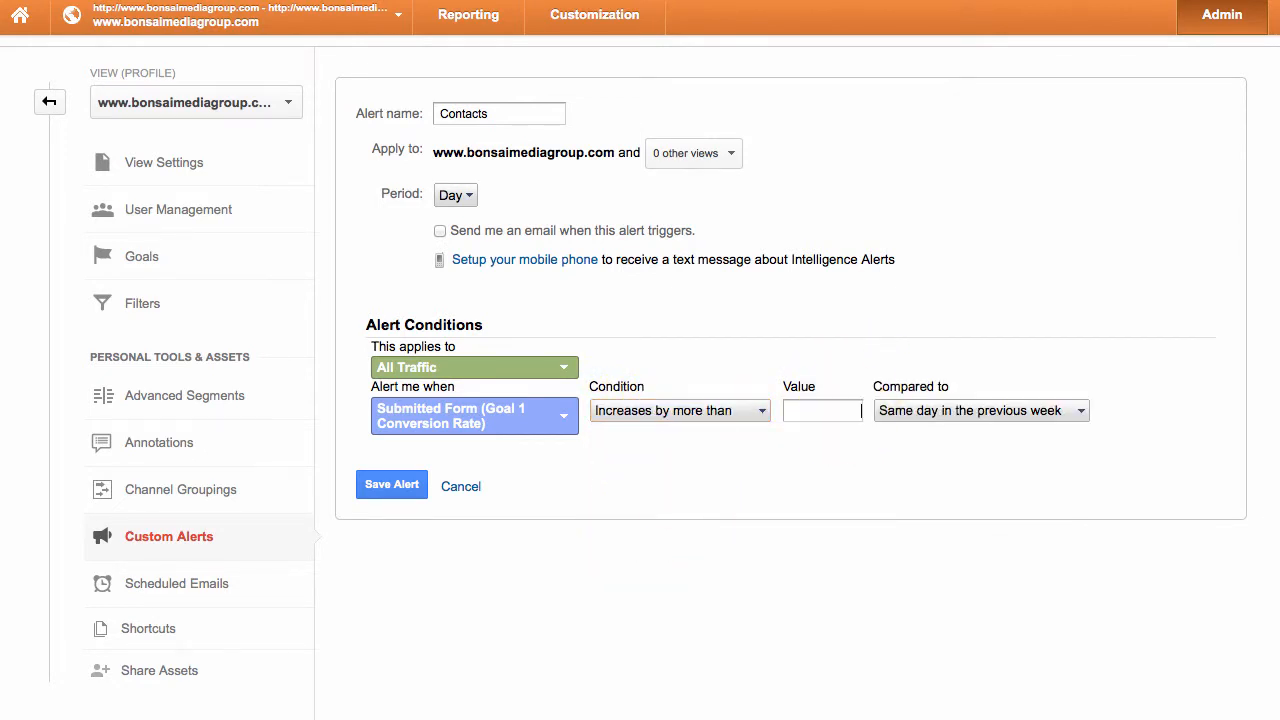
{"action": "type", "text": "2"}
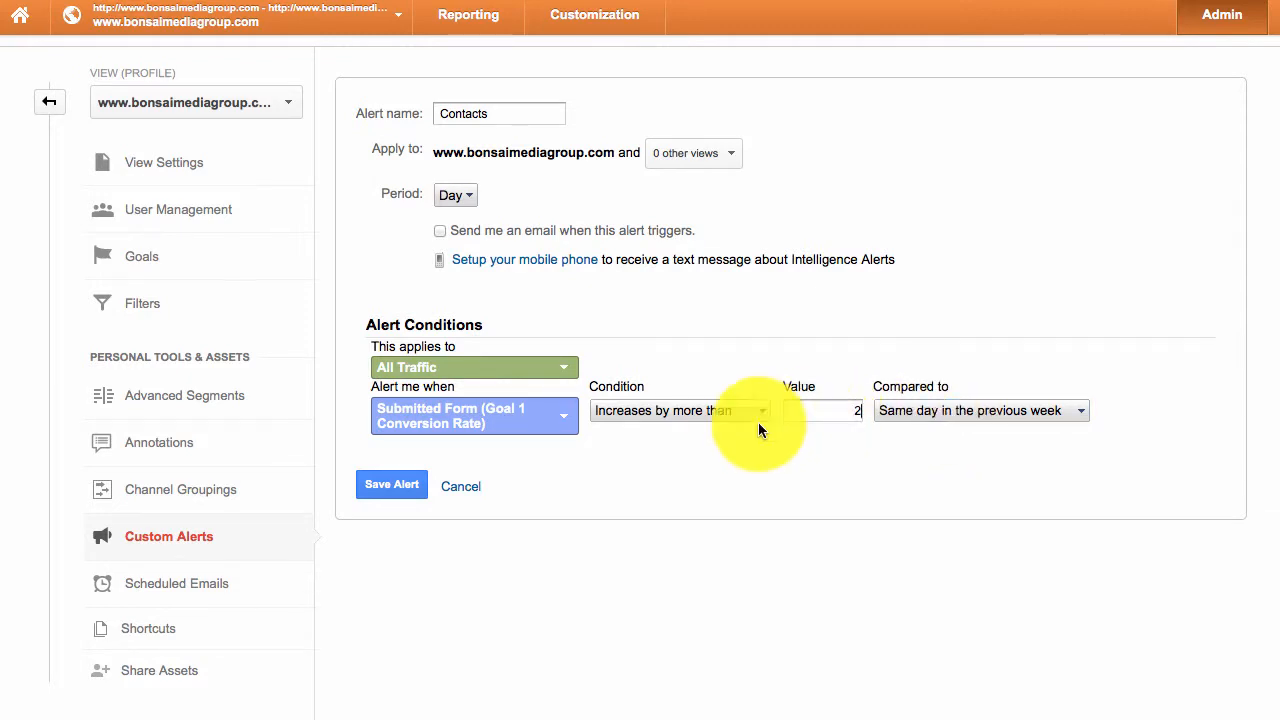
{"action": "left_click", "coordinate": [390, 490]}
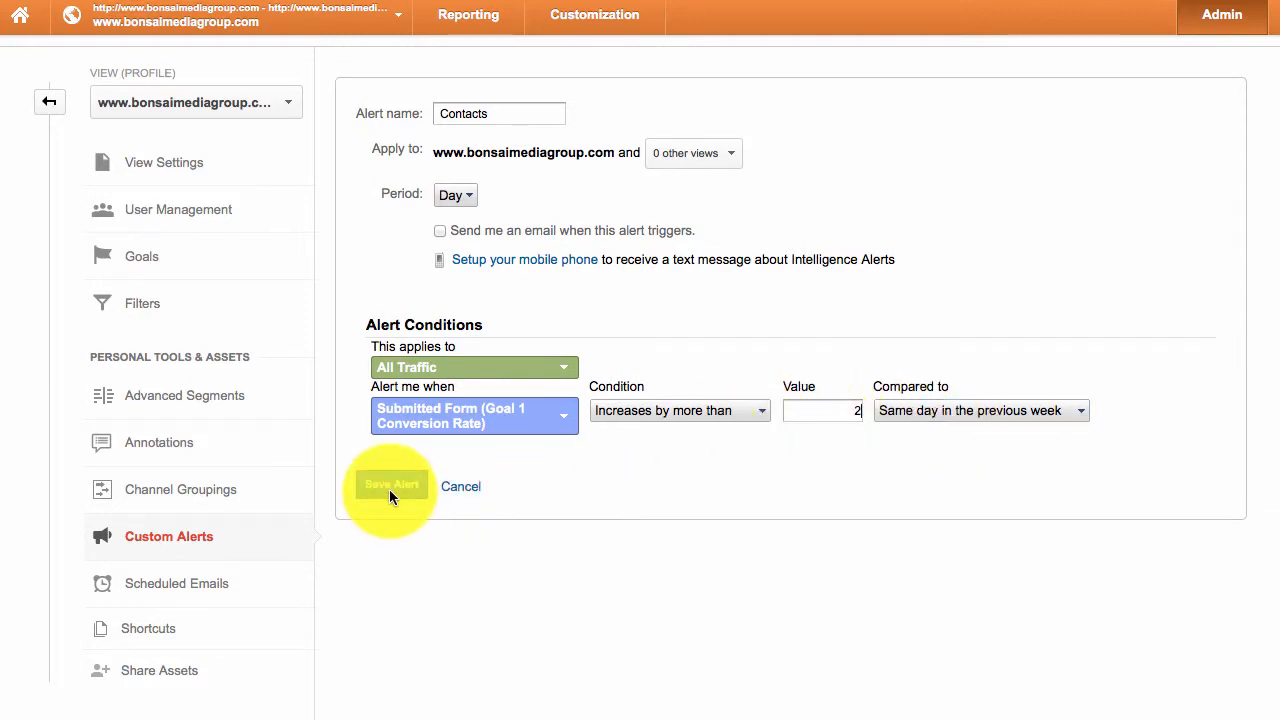
{"action": "left_click", "coordinate": [440, 231]}
- Rename the alert 'Form Submissions Goal Alert' and save it without extra recipients
{"action": "left_click", "coordinate": [885, 240]}
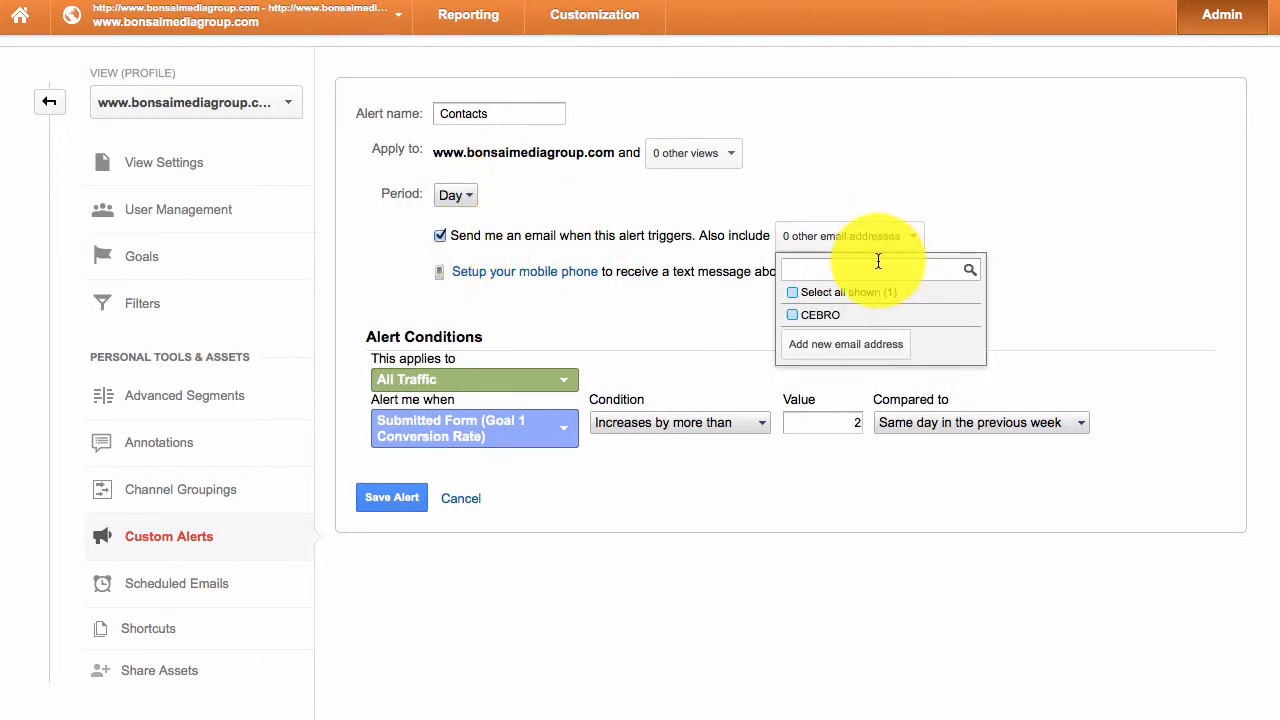
{"action": "left_click", "coordinate": [975, 200]}
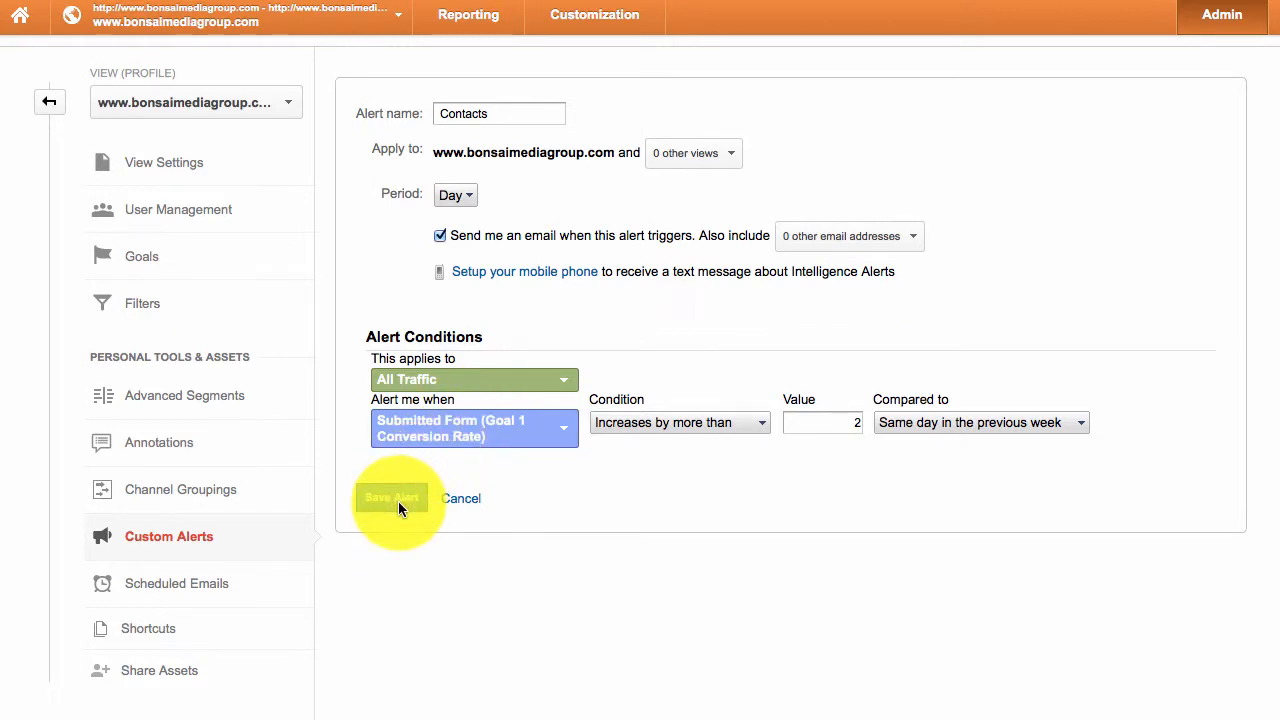
{"action": "left_click", "coordinate": [511, 111]}
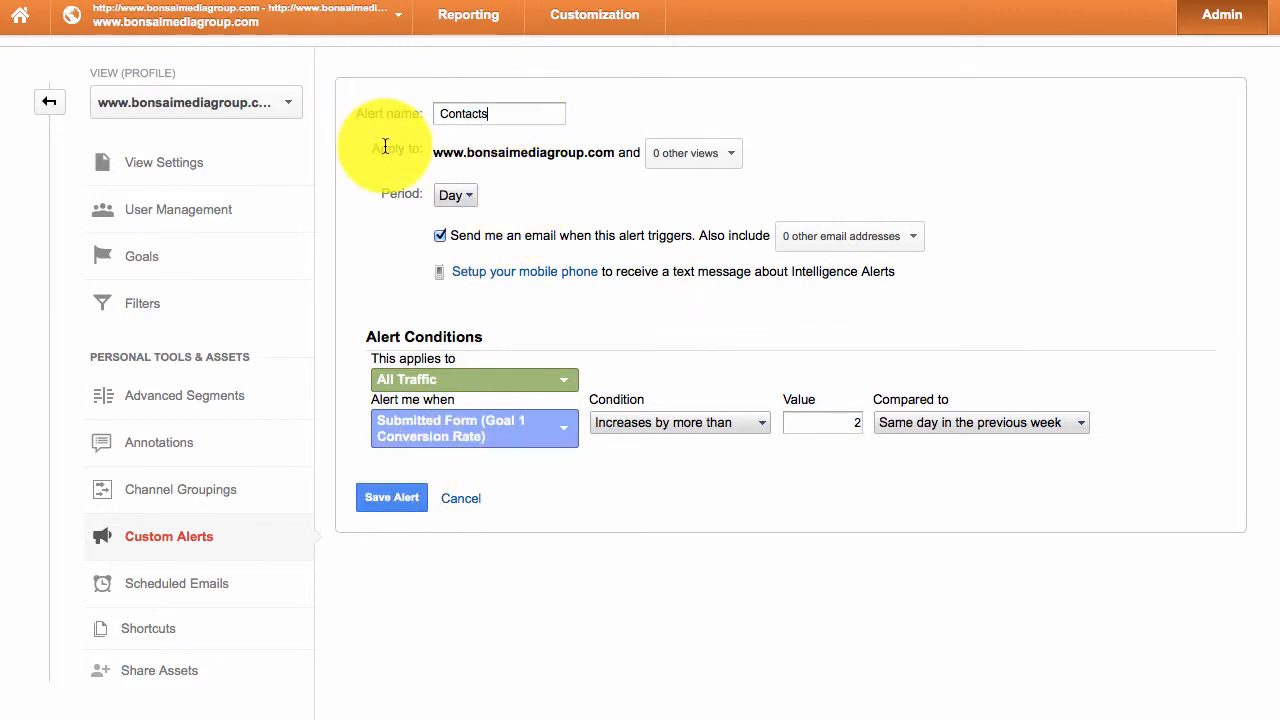
{"action": "key", "text": "ctrl+a"}
{"action": "type", "text": "Form "}
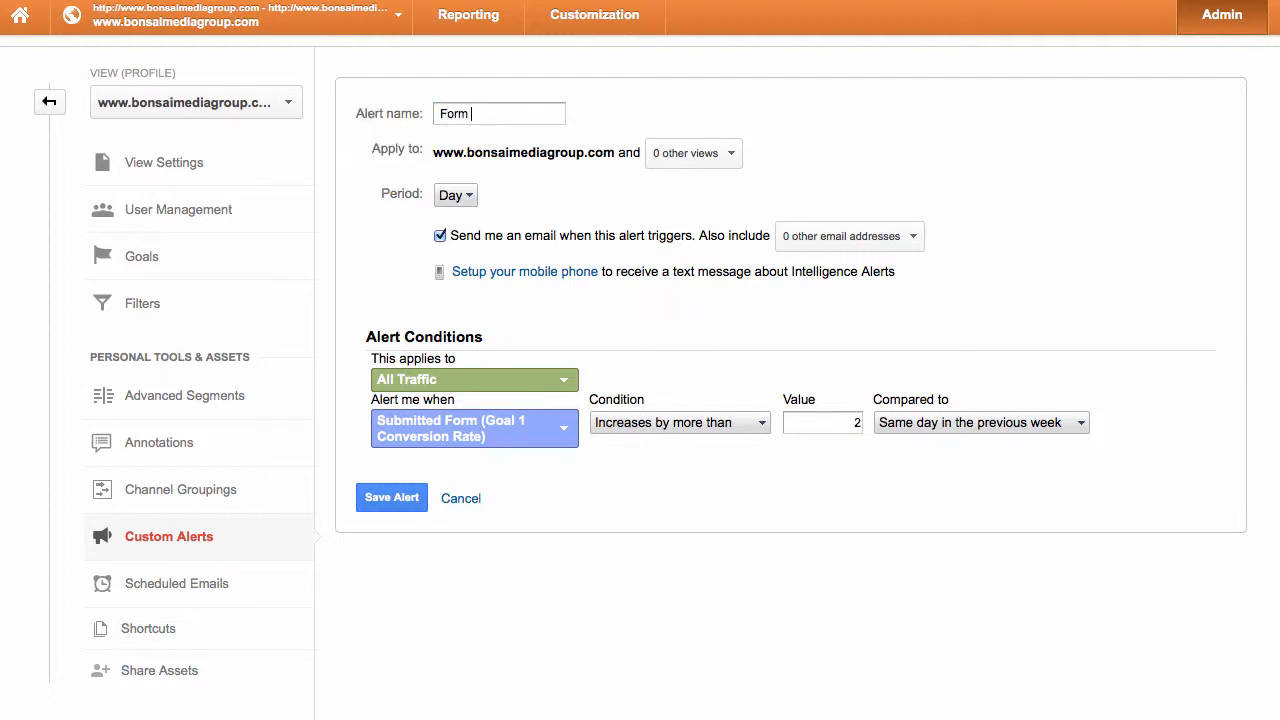
{"action": "type", "text": "Submissions Goal Alert"}
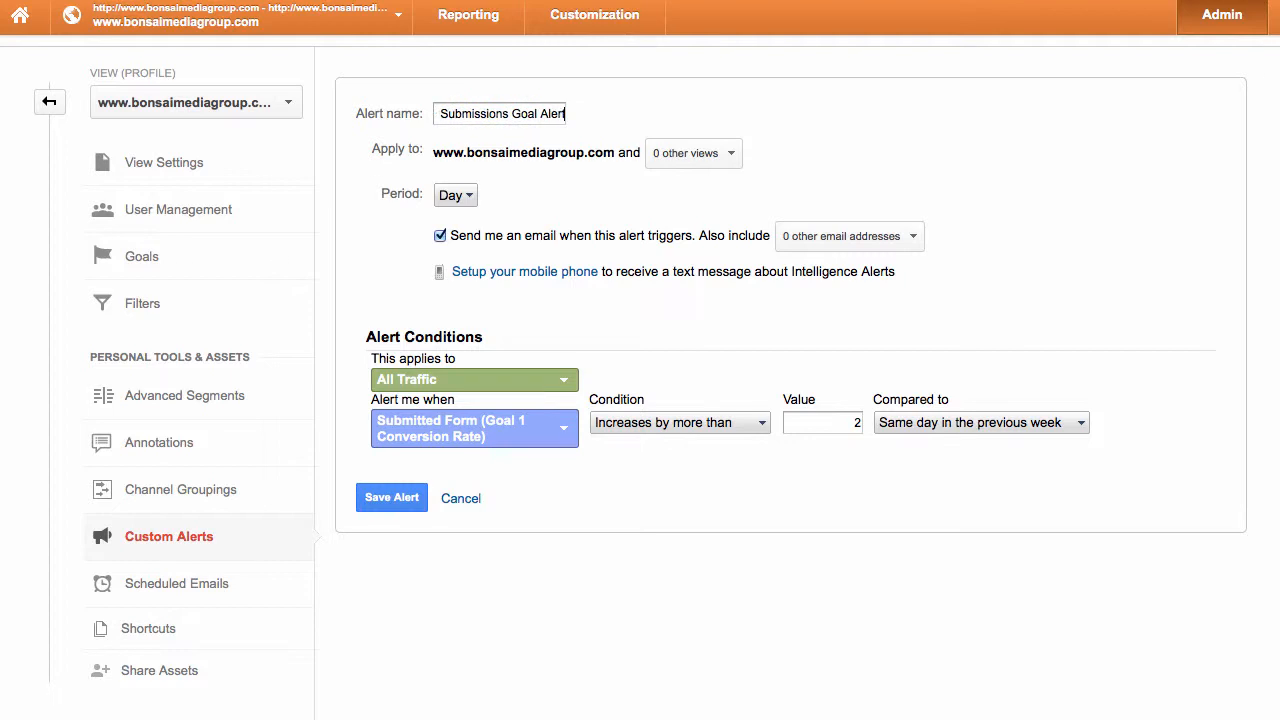
{"action": "left_click", "coordinate": [374, 498]}
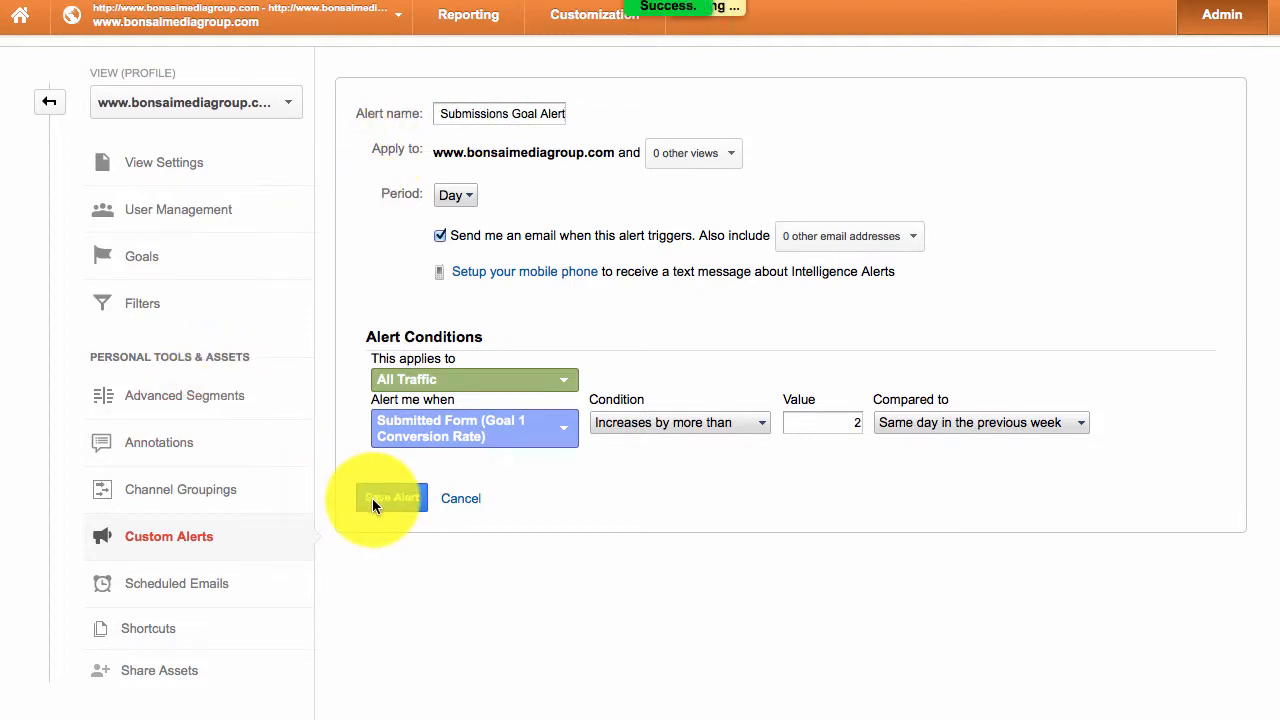